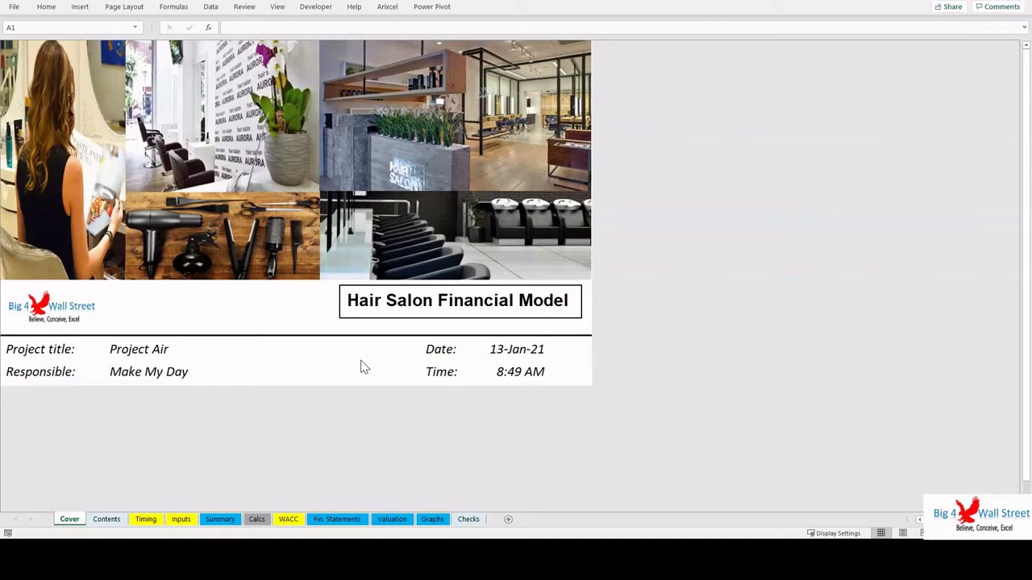
Switch to the Contents sheet of the Hair Salon Financial Model.
click(364, 357)
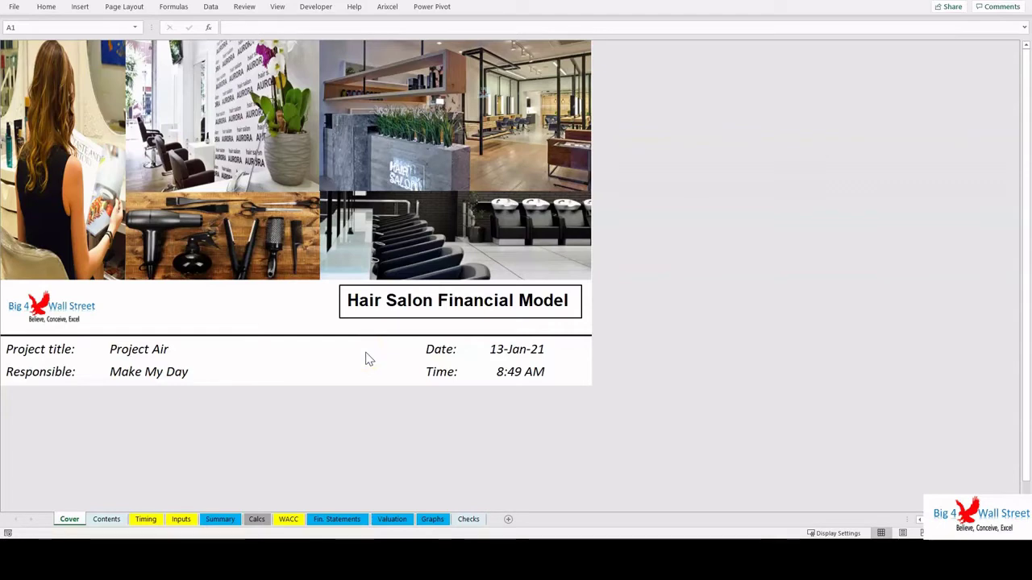
click(105, 524)
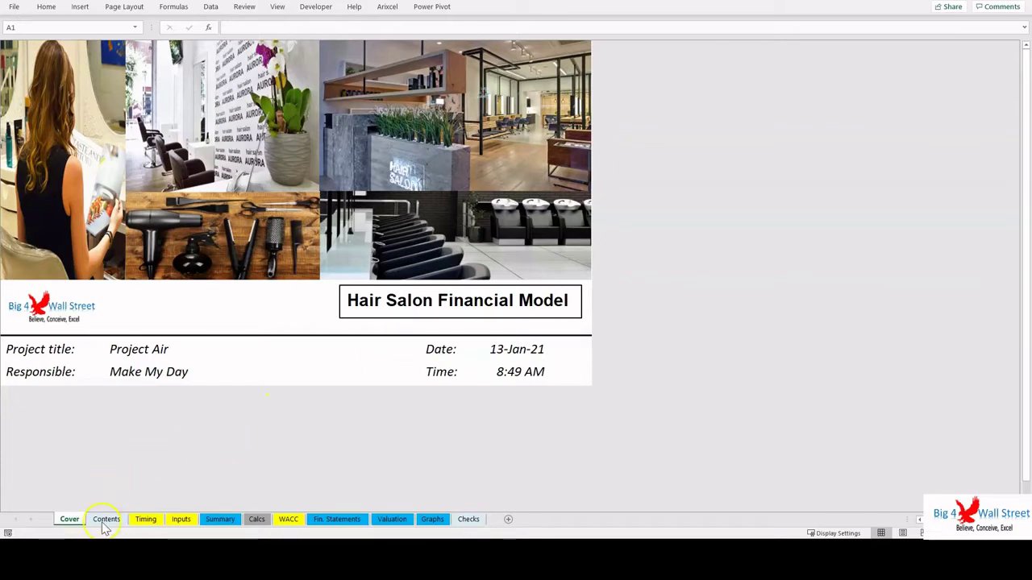
click(112, 522)
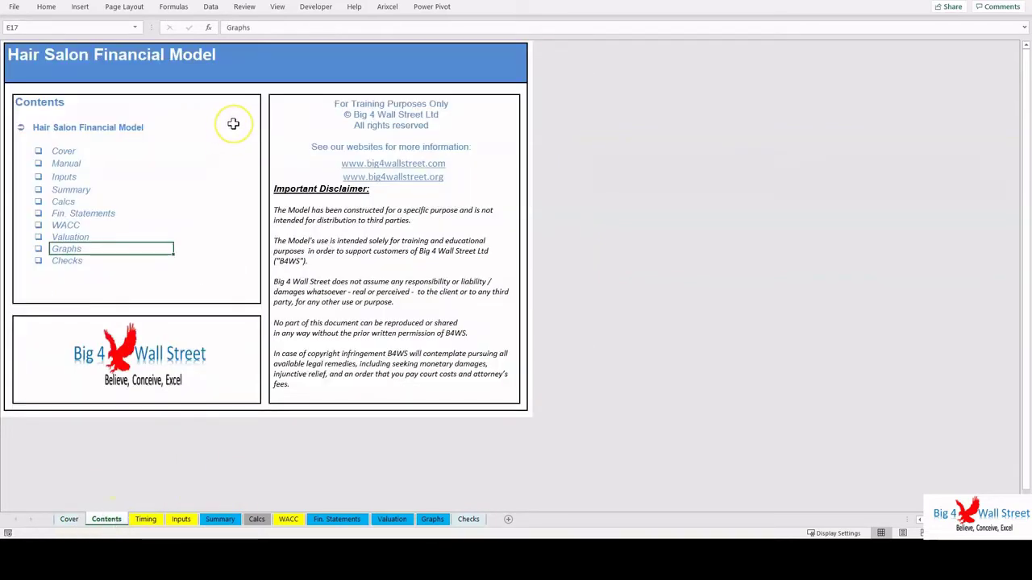
Follow the Inputs and Graphs hyperlinks, returning to the Contents sheet after each.
click(63, 177)
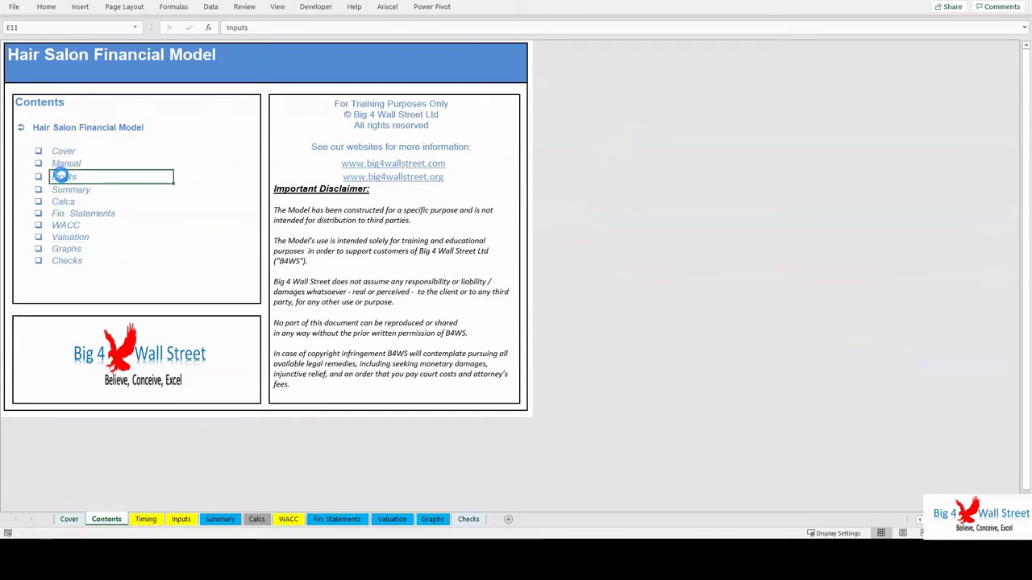
click(109, 521)
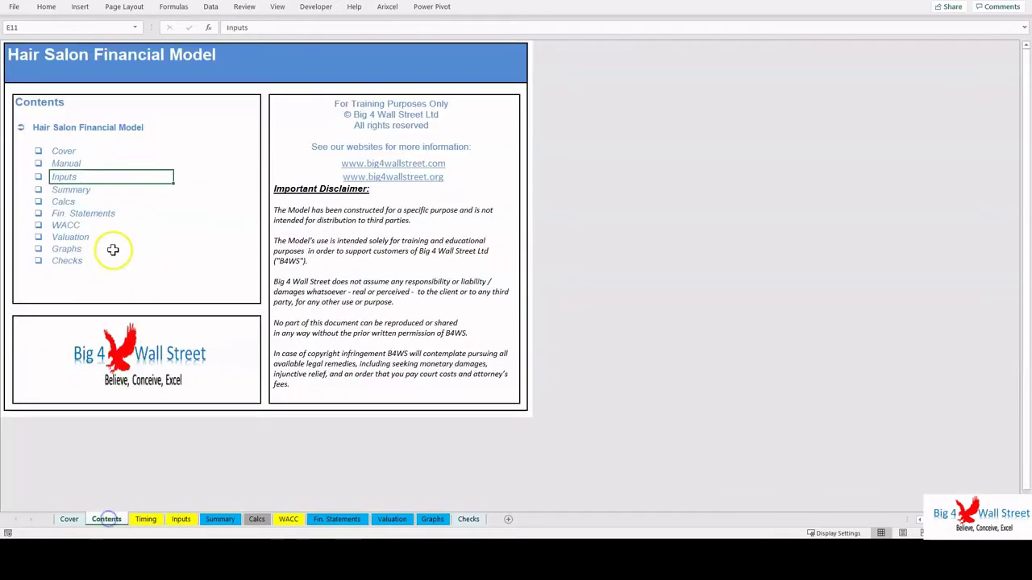
click(81, 246)
click(107, 519)
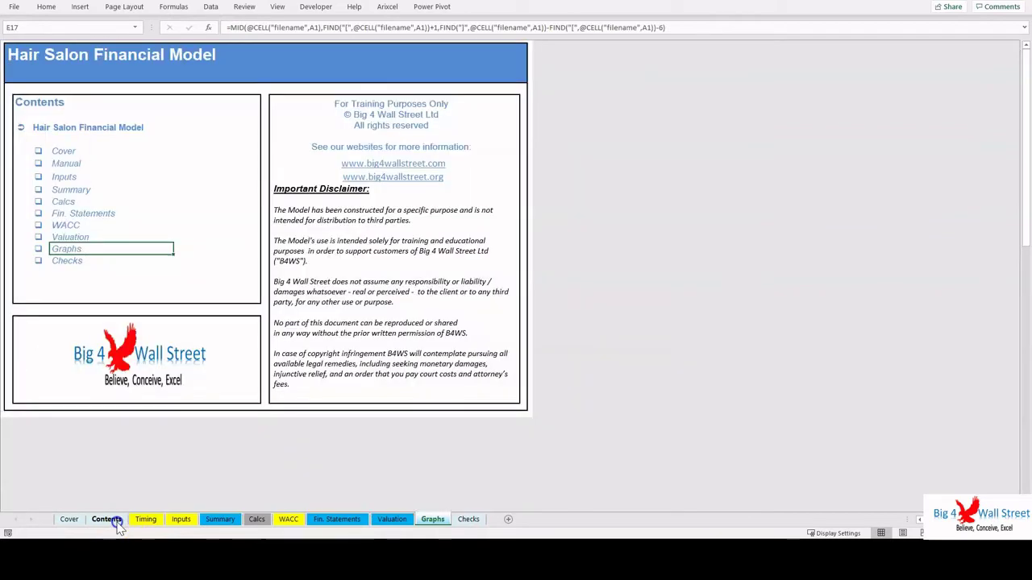
On the Timing sheet, highlight the project details, timeline inputs F18:F23 and date conventions F43:F52.
click(145, 520)
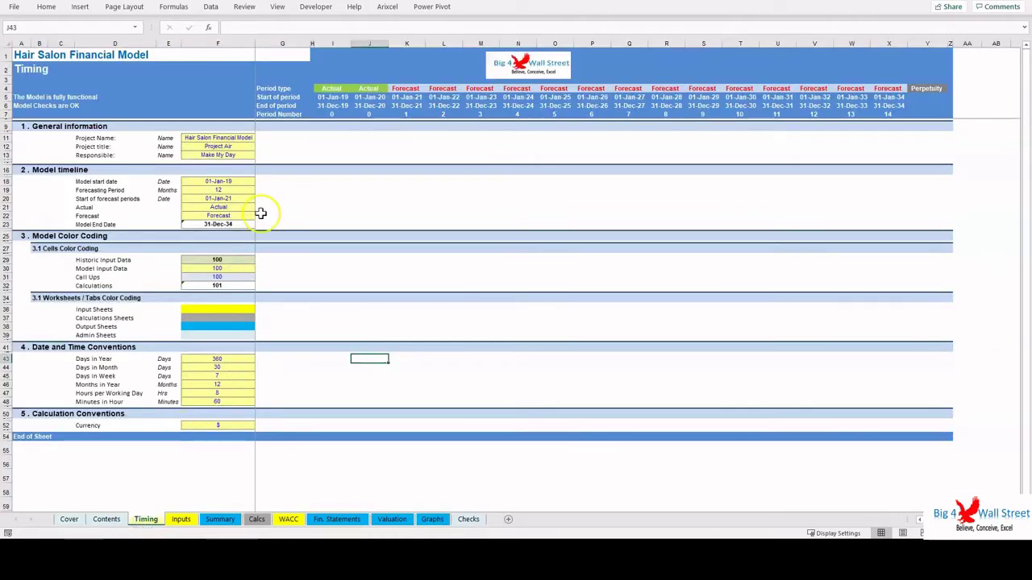
click(216, 138)
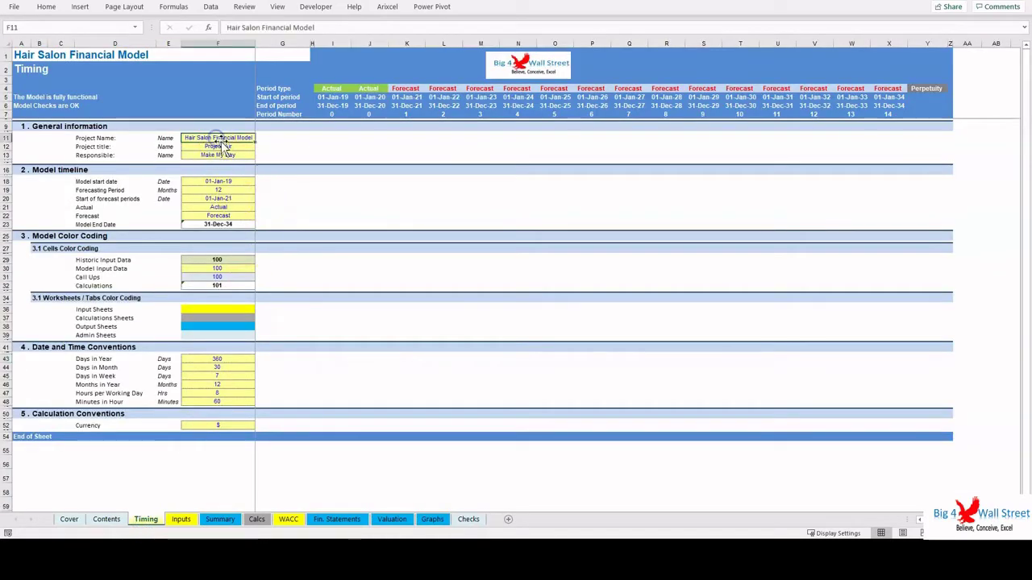
drag(229, 138, 230, 223)
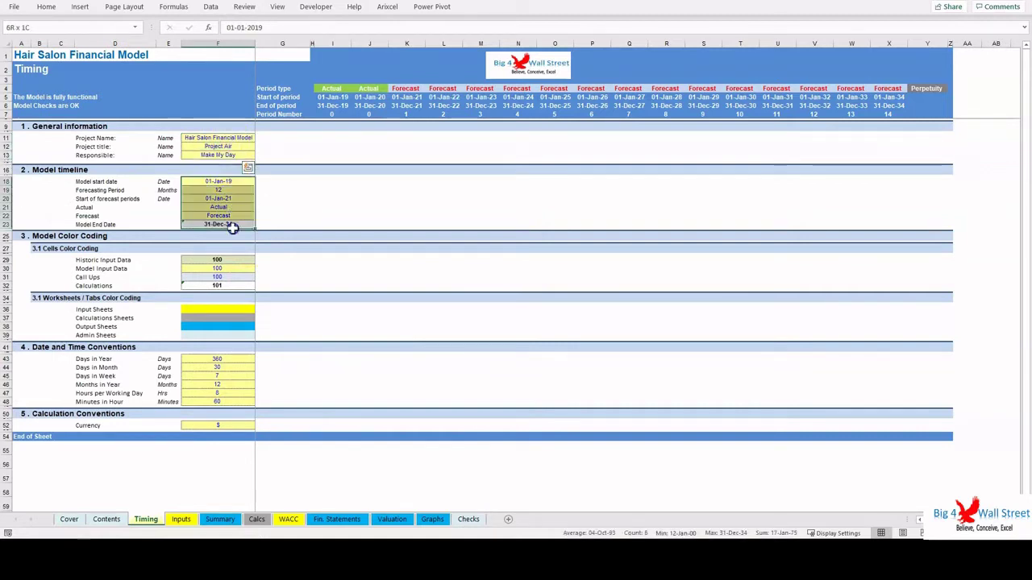
click(212, 359)
drag(208, 376, 219, 425)
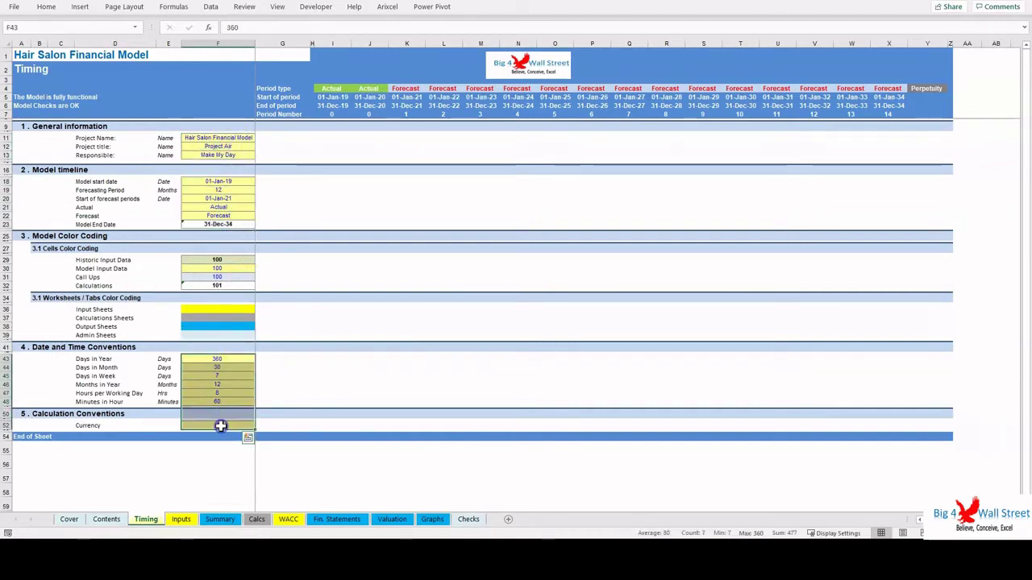
click(298, 282)
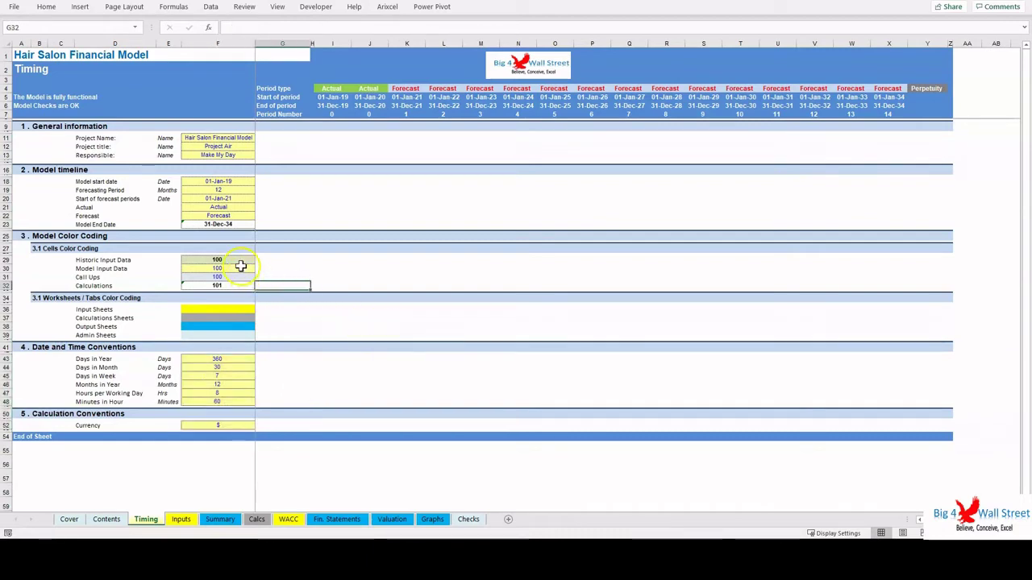
Step through the colour-coding samples from Model Input Data in F30 down to Admin Sheets in F39.
click(241, 267)
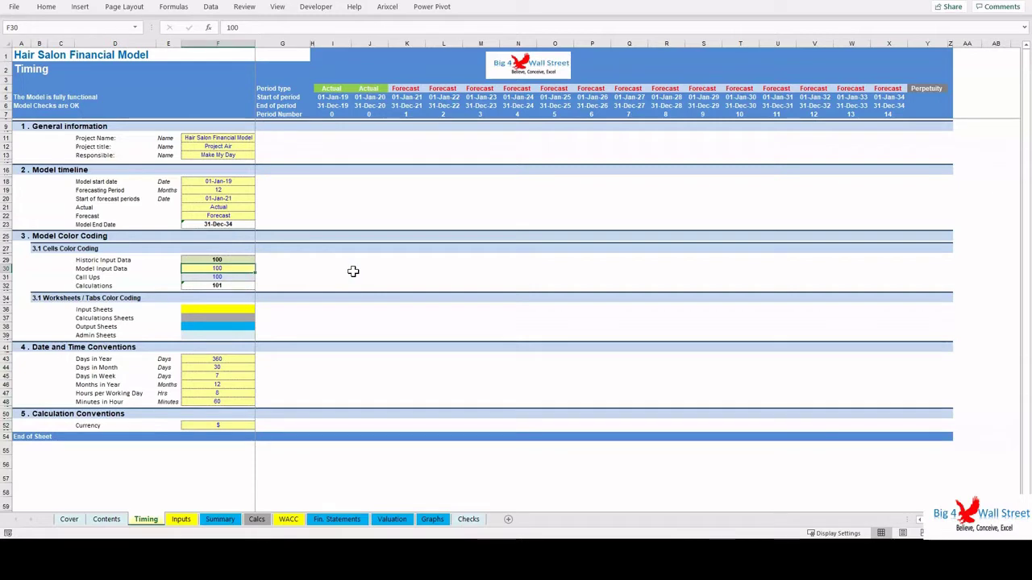
key(Down)
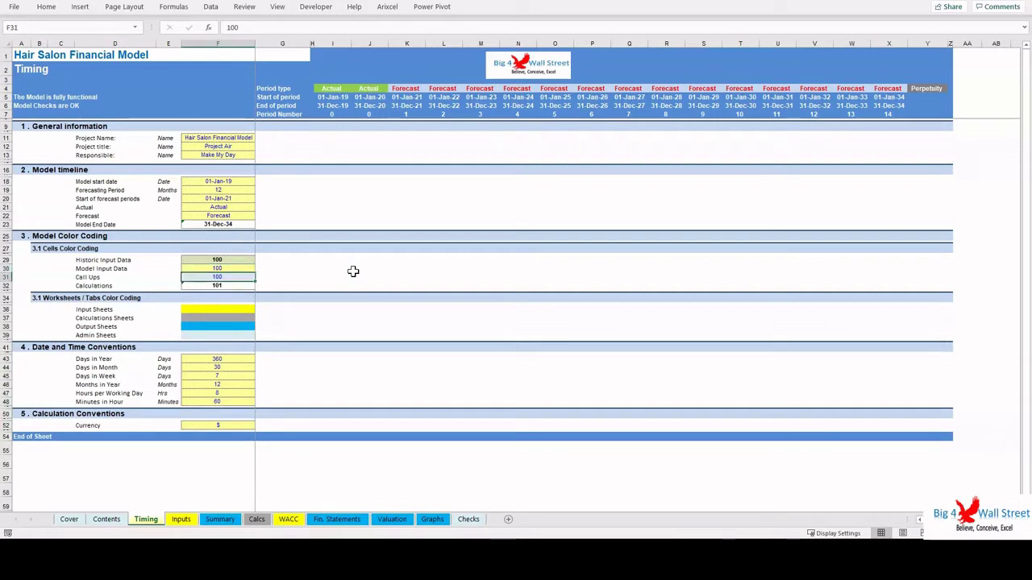
key(Down)
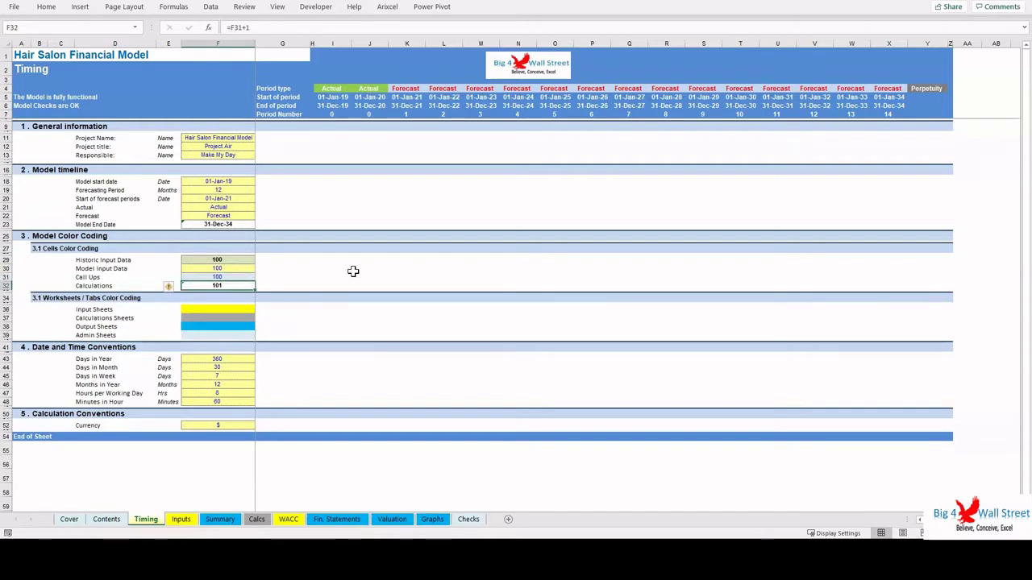
key(Down)
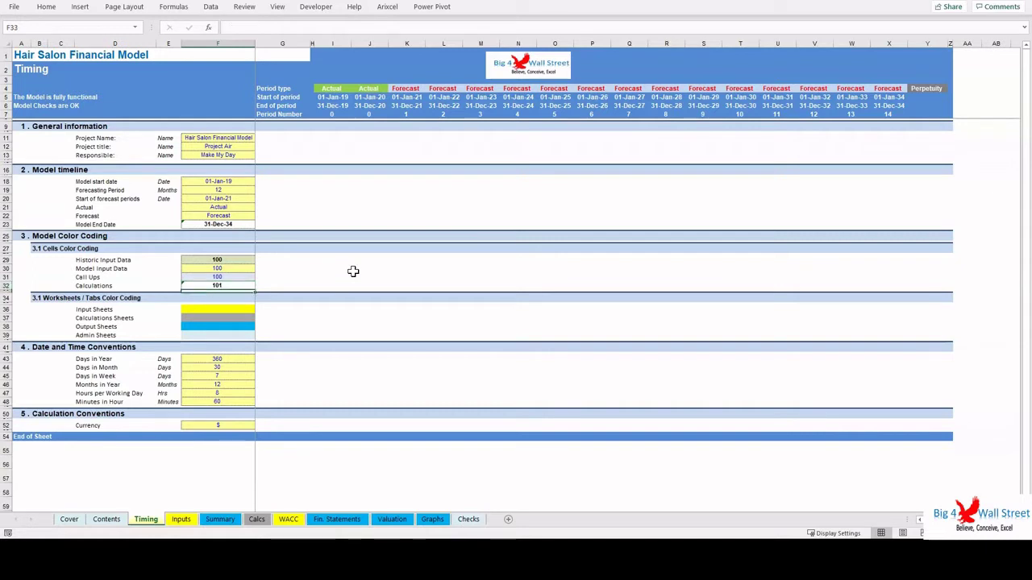
key(Down)
key(Down)
key(Down)
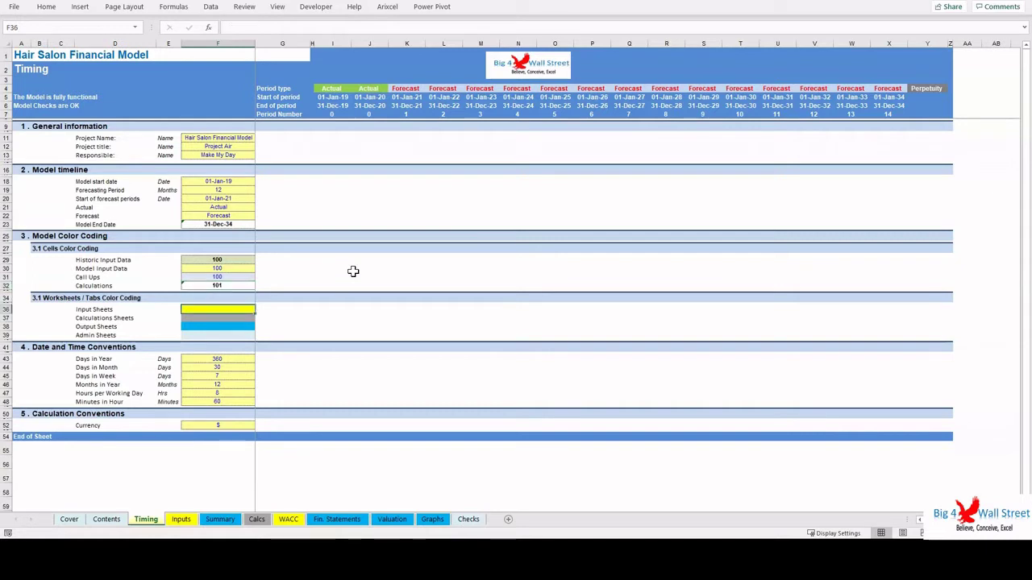
key(Down)
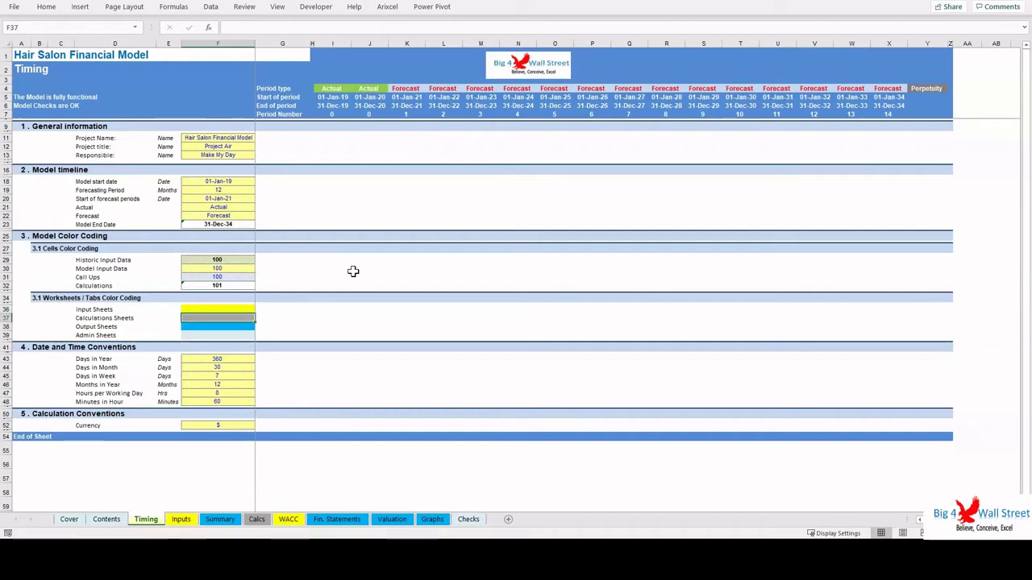
key(Down)
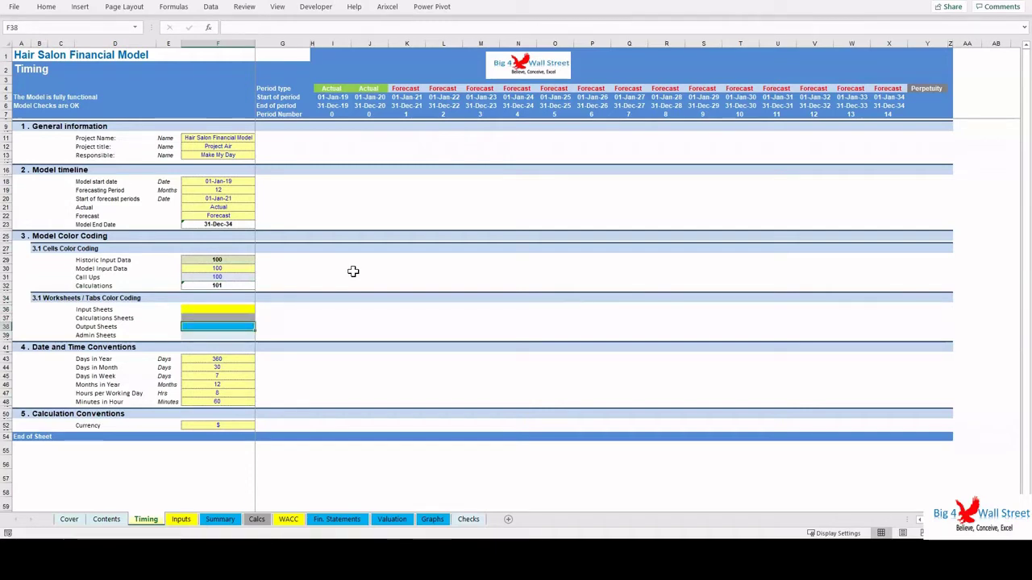
key(Down)
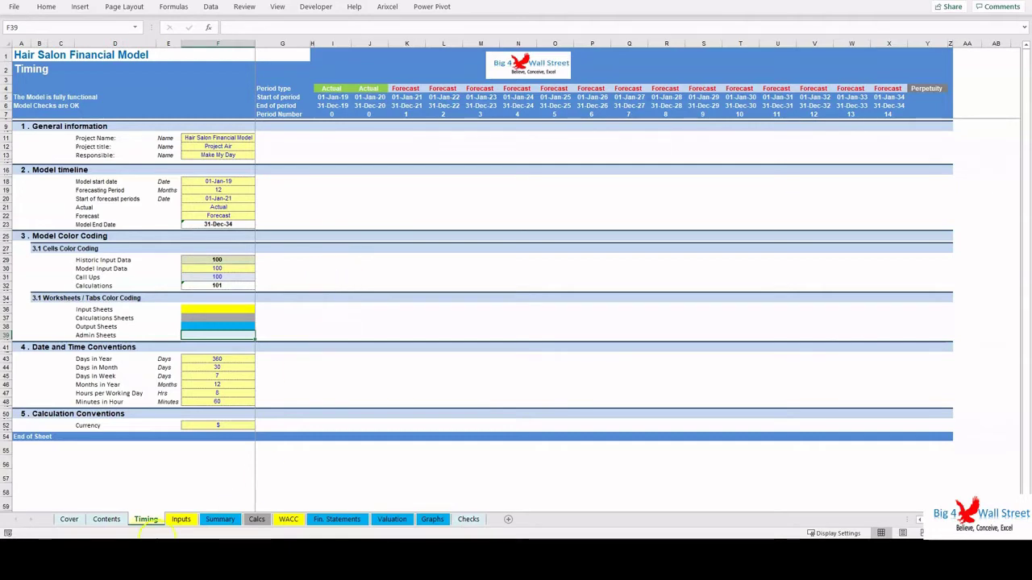
On the Inputs sheet, point out the tax assumptions and the low season opening-day entries.
click(181, 523)
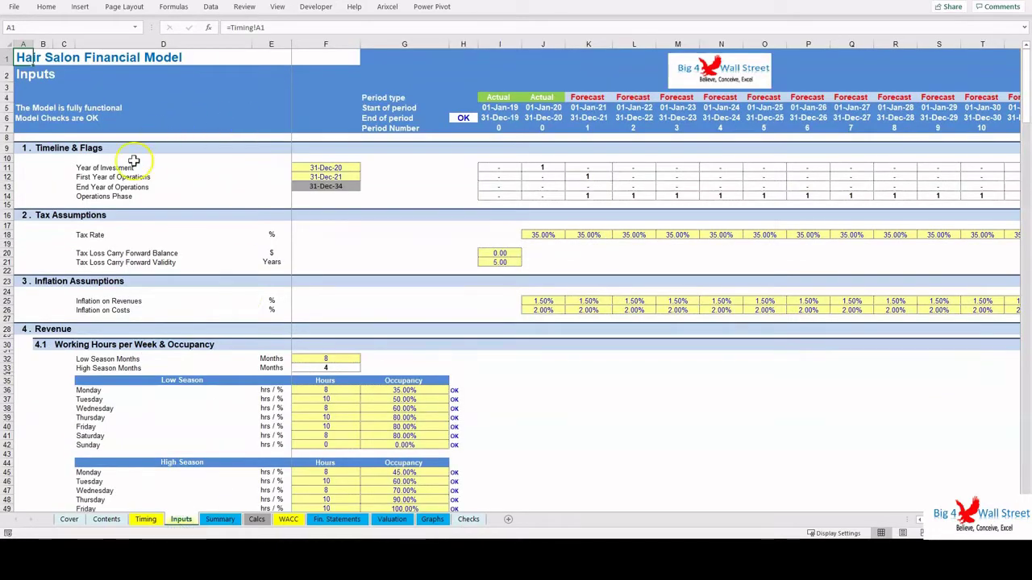
click(94, 246)
scroll(94, 246, down, 5)
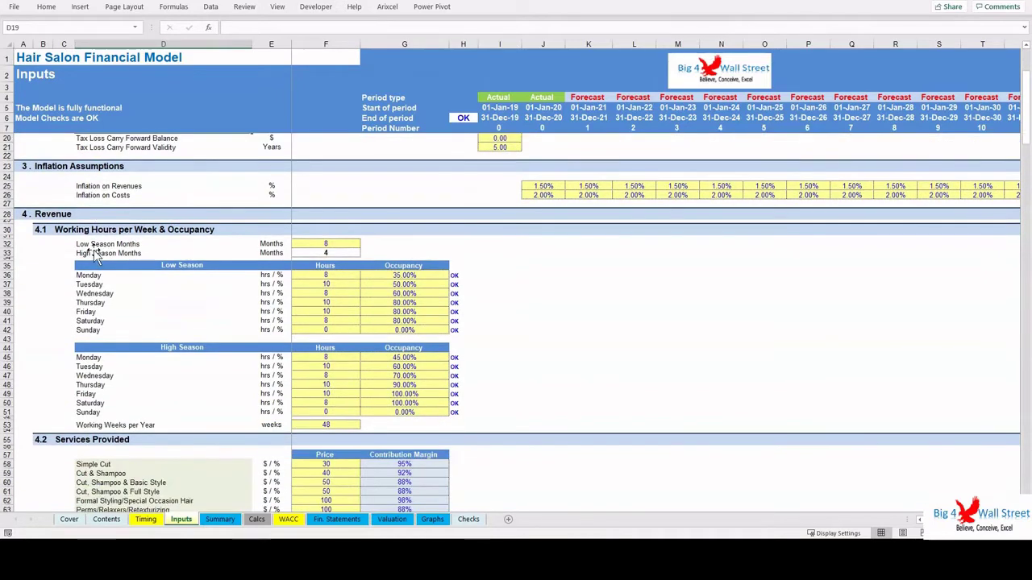
click(89, 272)
scroll(100, 282, down, 3)
scroll(104, 278, down, 3)
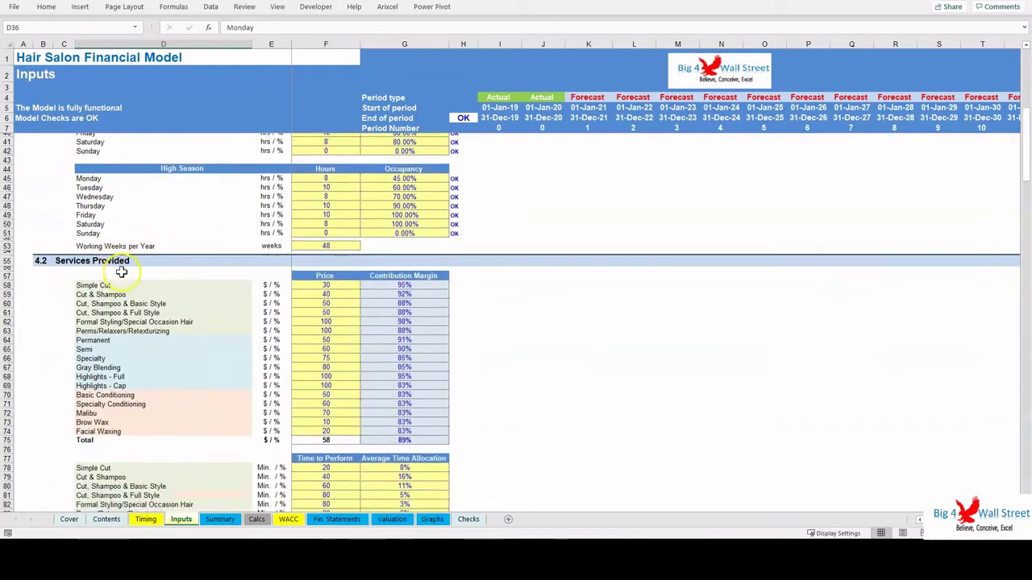
scroll(129, 266, down, 3)
Highlight the services list Simple Cut to Facial Waxing, the Time to Perform value 80, and the Direct Contribution services.
drag(132, 199, 129, 345)
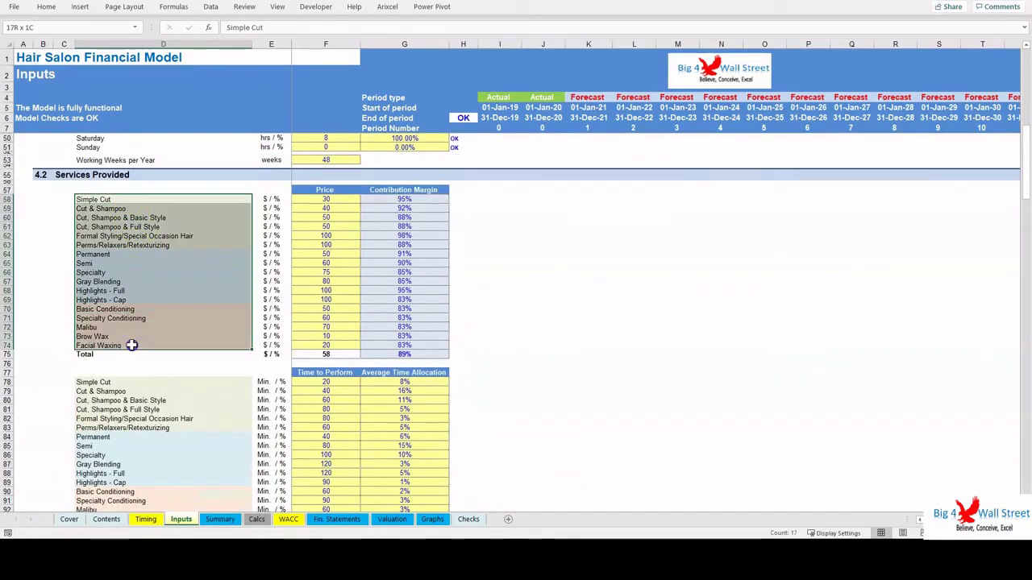
click(300, 259)
scroll(299, 258, down, 3)
click(311, 347)
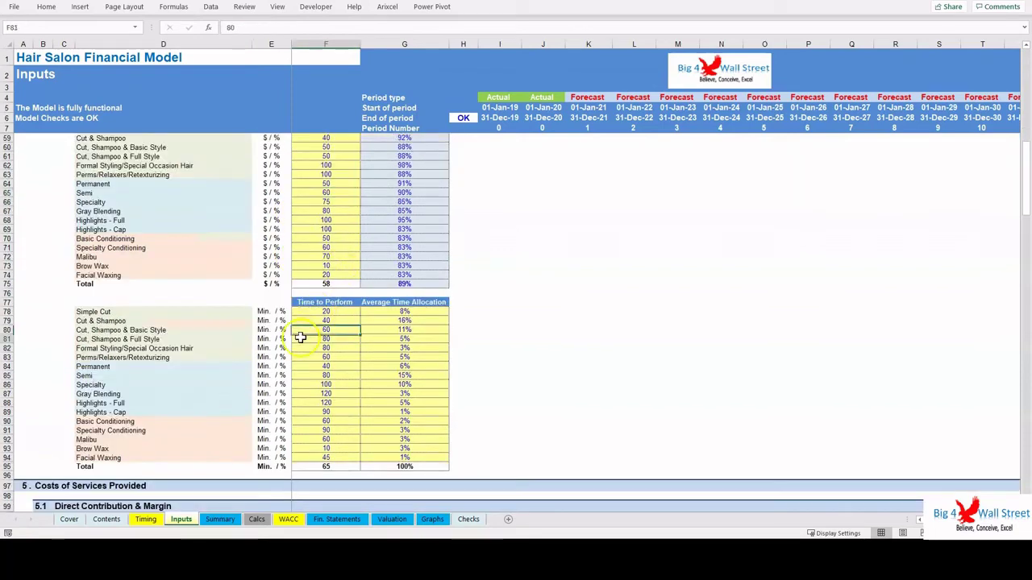
scroll(295, 323, down, 7)
scroll(157, 324, down, 4)
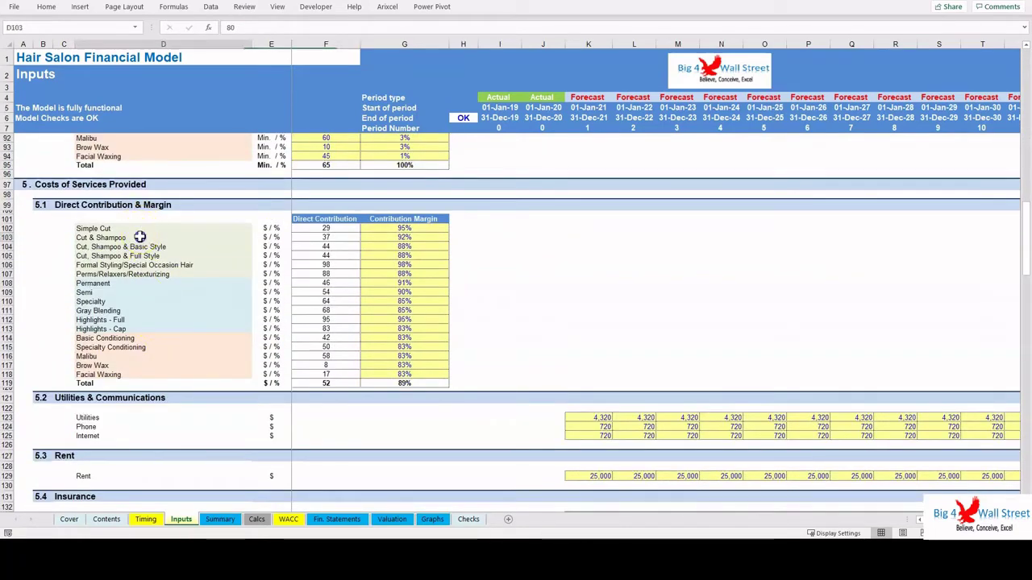
drag(137, 237, 137, 367)
Highlight the running cost rows from Utilities through Permits & Miscellaneous.
scroll(166, 280, down, 3)
scroll(168, 279, down, 3)
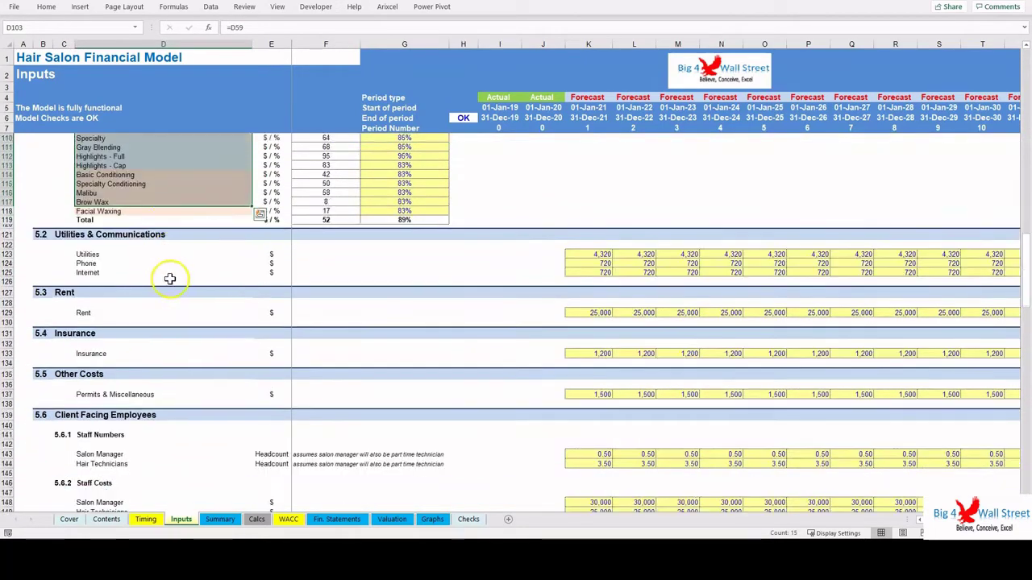
scroll(154, 266, down, 2)
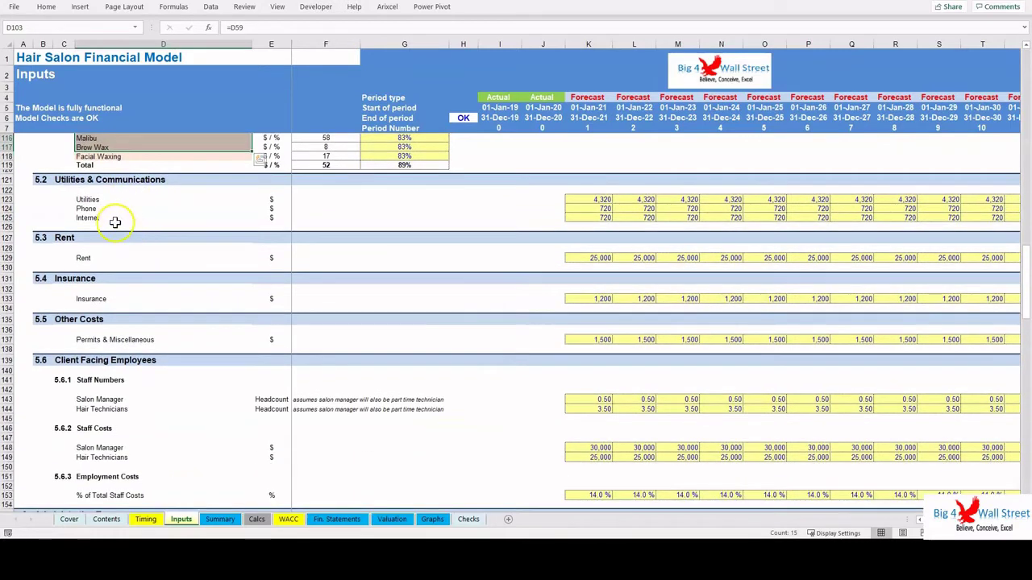
scroll(113, 225, down, 4)
drag(119, 270, 108, 381)
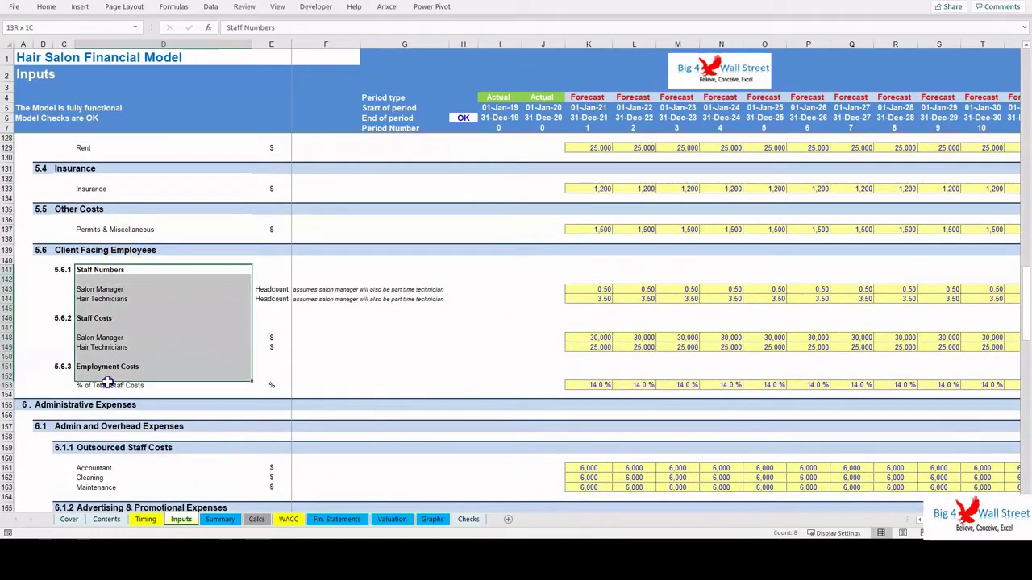
scroll(114, 230, up, 5)
drag(114, 230, 104, 370)
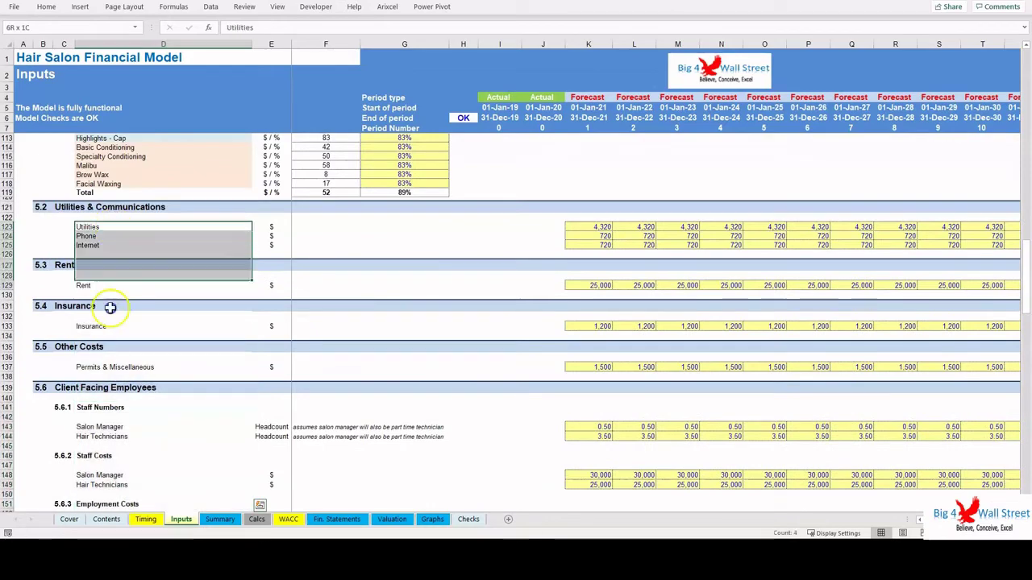
scroll(147, 273, down, 2)
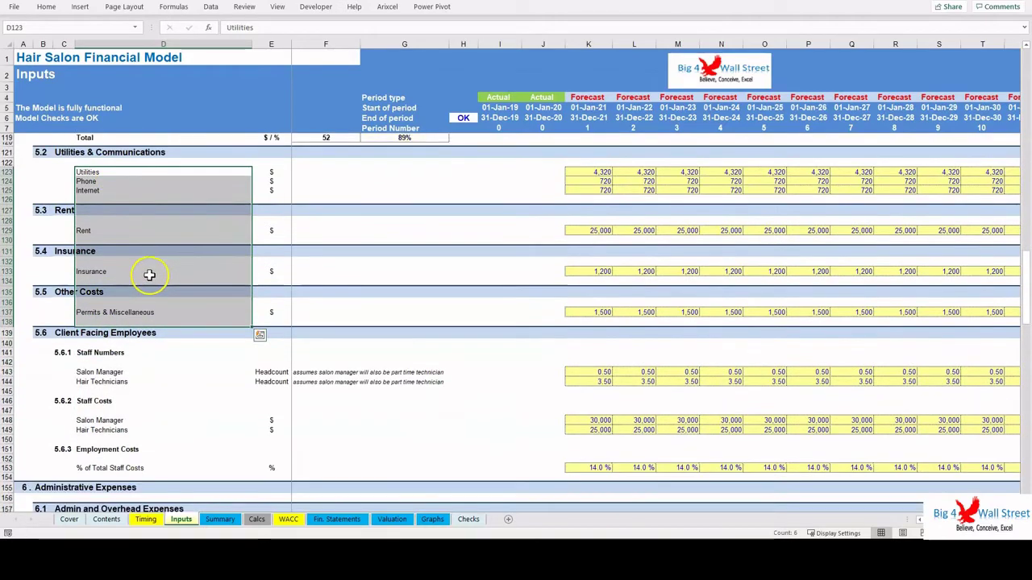
click(148, 277)
Highlight the outsourced staff cost rows and the total investment cost line.
scroll(148, 276, down, 3)
scroll(141, 290, down, 3)
scroll(92, 334, down, 2)
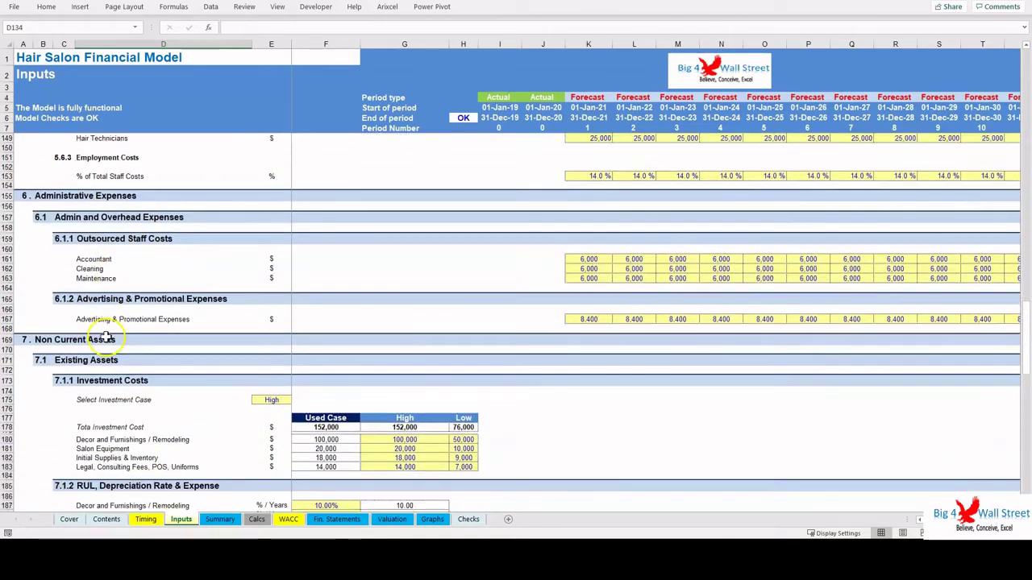
scroll(108, 281, down, 1)
scroll(134, 202, down, 1)
click(131, 203)
drag(130, 209, 126, 260)
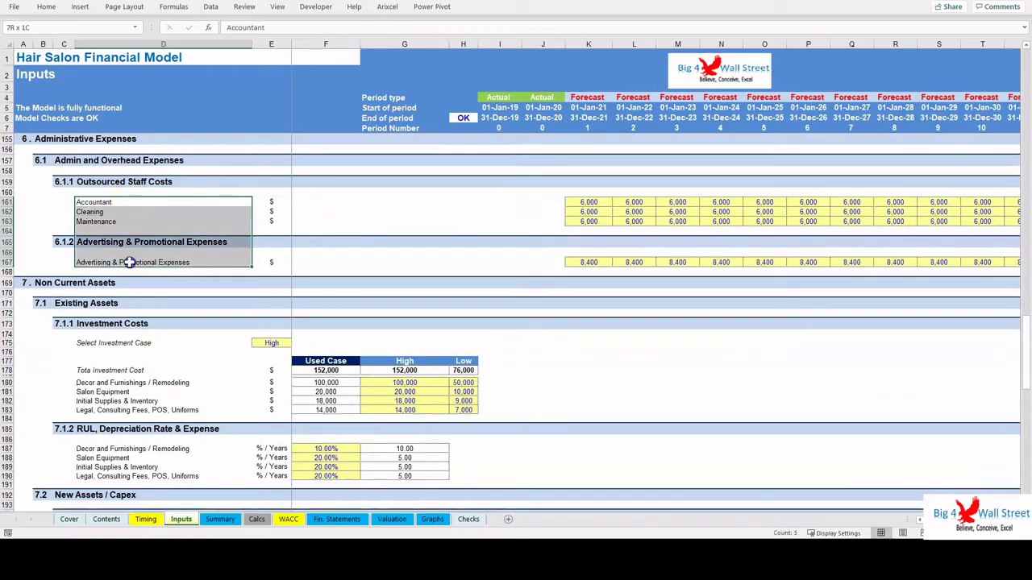
scroll(127, 282, down, 4)
click(131, 248)
Scroll through the capex, working capital, debt and equity assumptions down to End of Sheet.
scroll(133, 254, down, 2)
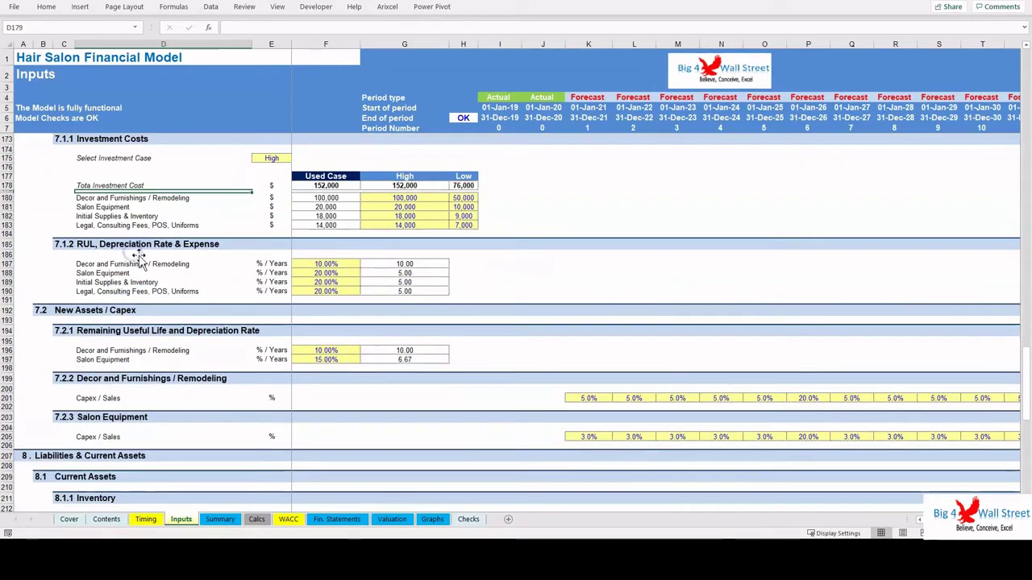
scroll(137, 255, down, 2)
scroll(140, 256, down, 1)
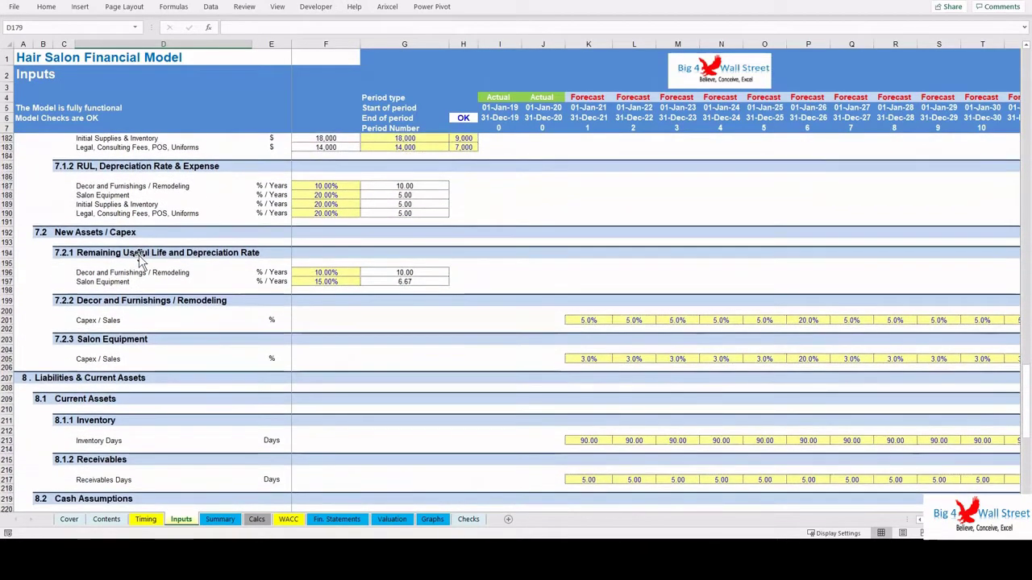
scroll(139, 256, down, 1)
scroll(139, 258, down, 1)
scroll(139, 258, up, 3)
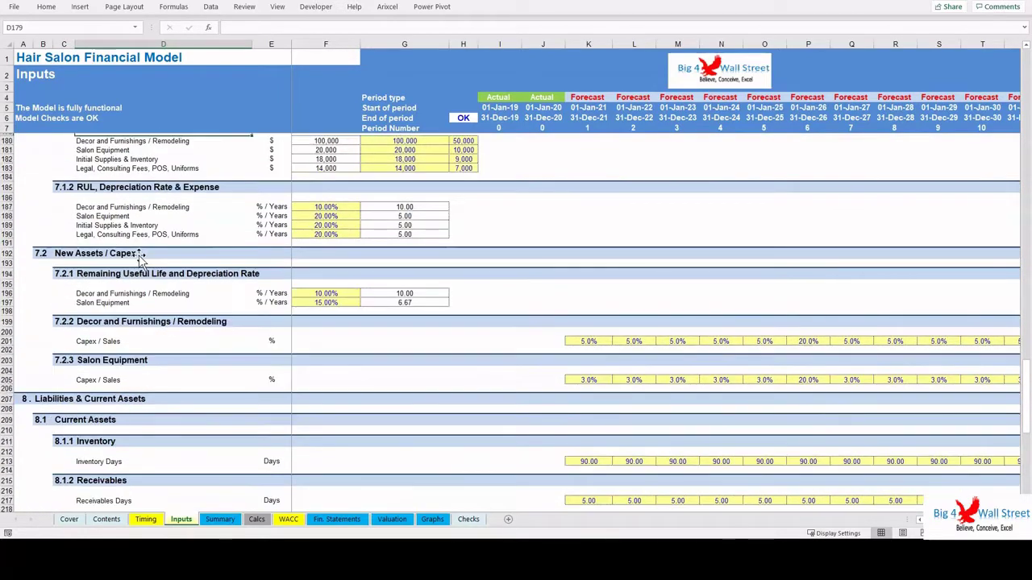
scroll(139, 258, up, 3)
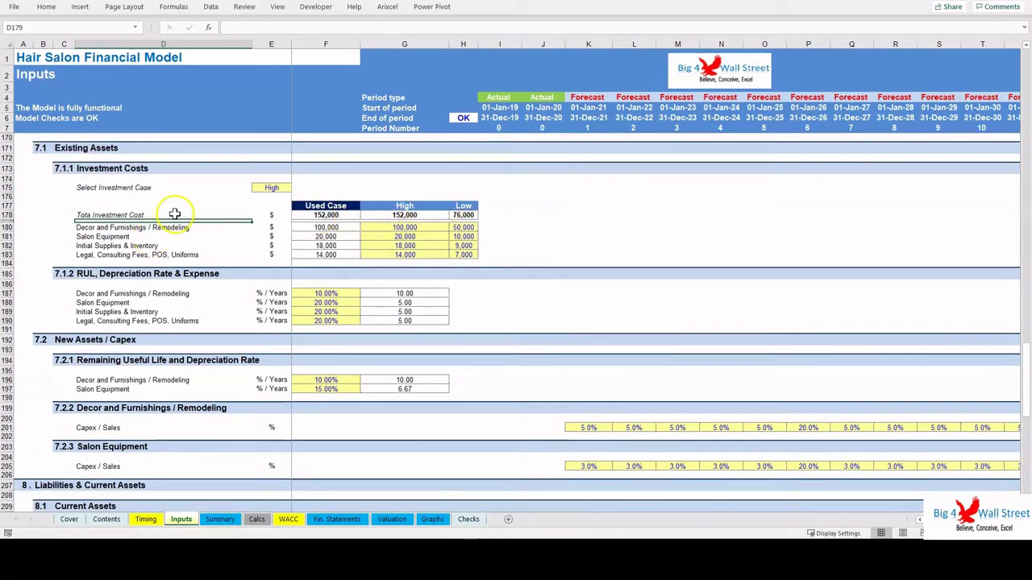
drag(201, 216, 185, 254)
scroll(121, 322, down, 1)
scroll(129, 326, down, 6)
scroll(129, 327, down, 4)
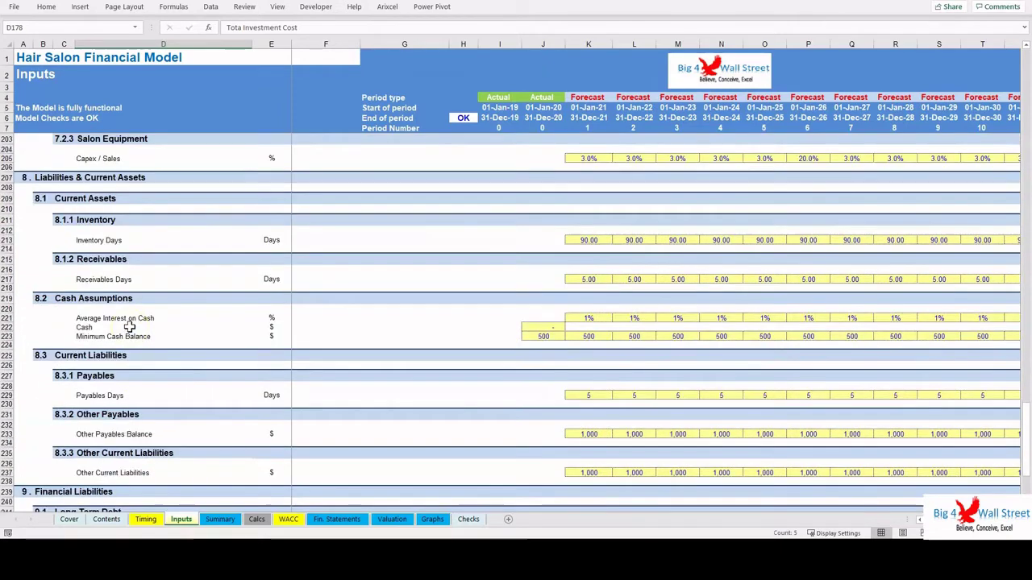
scroll(131, 324, down, 5)
scroll(132, 327, down, 4)
scroll(132, 293, up, 1)
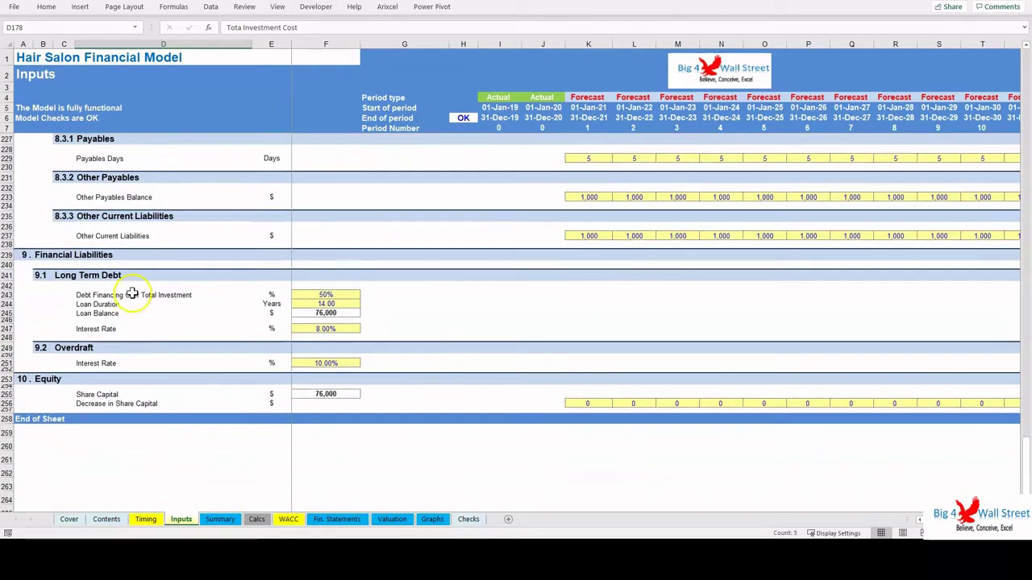
scroll(138, 260, up, 1)
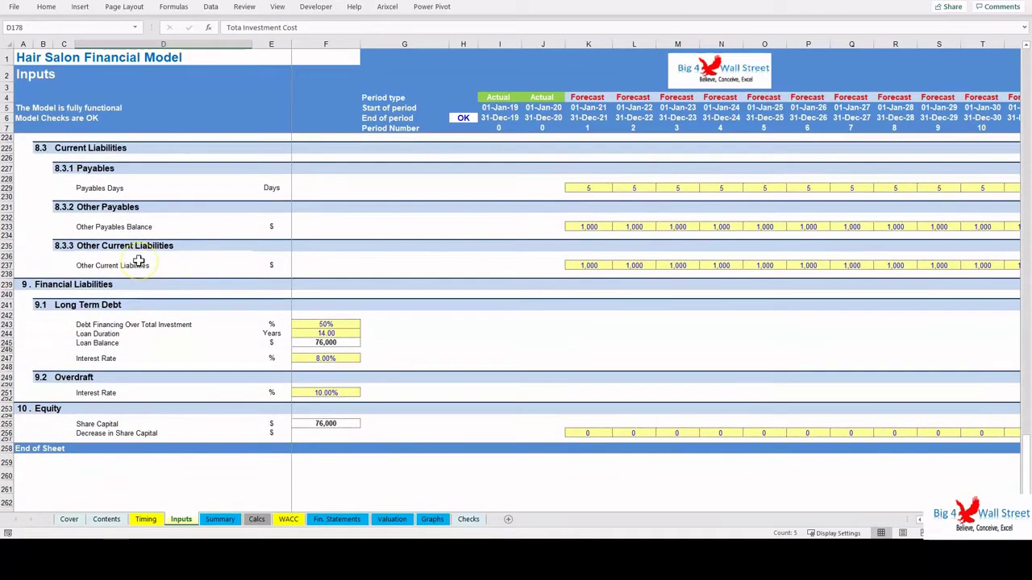
scroll(139, 260, up, 1)
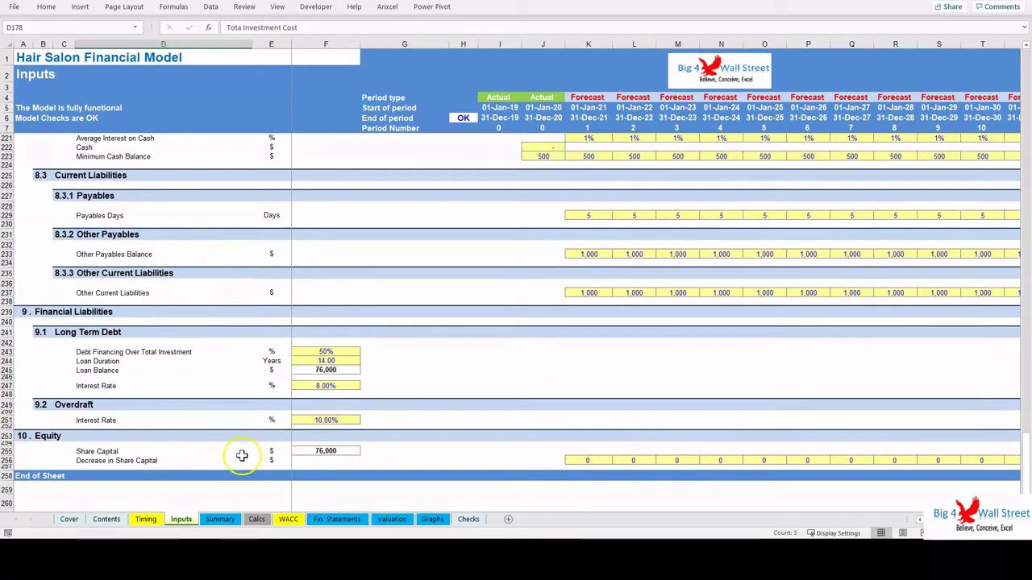
Review the Summary sheet's valuation figures and charts, then go to the Calcs sheet.
click(219, 520)
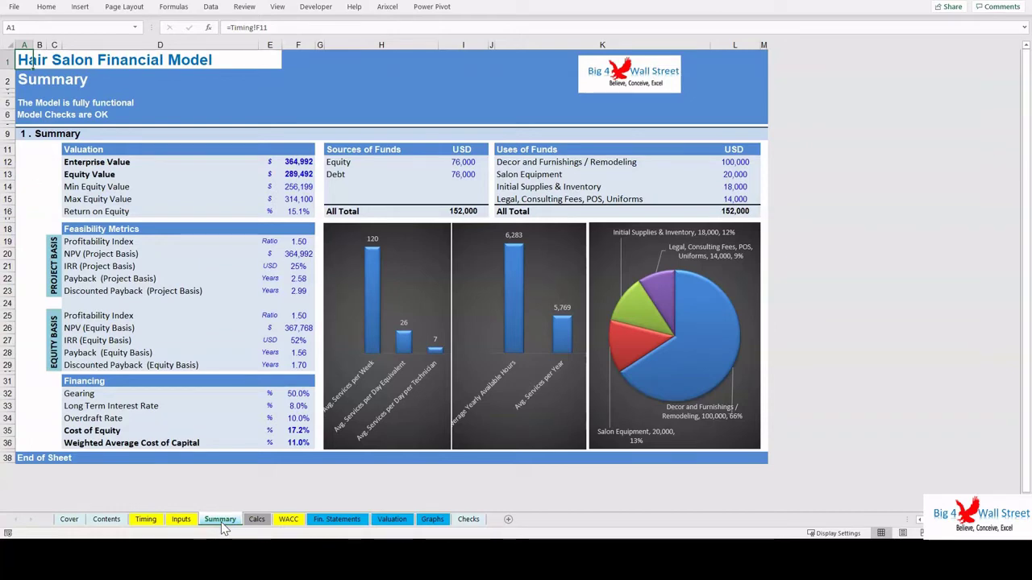
click(256, 519)
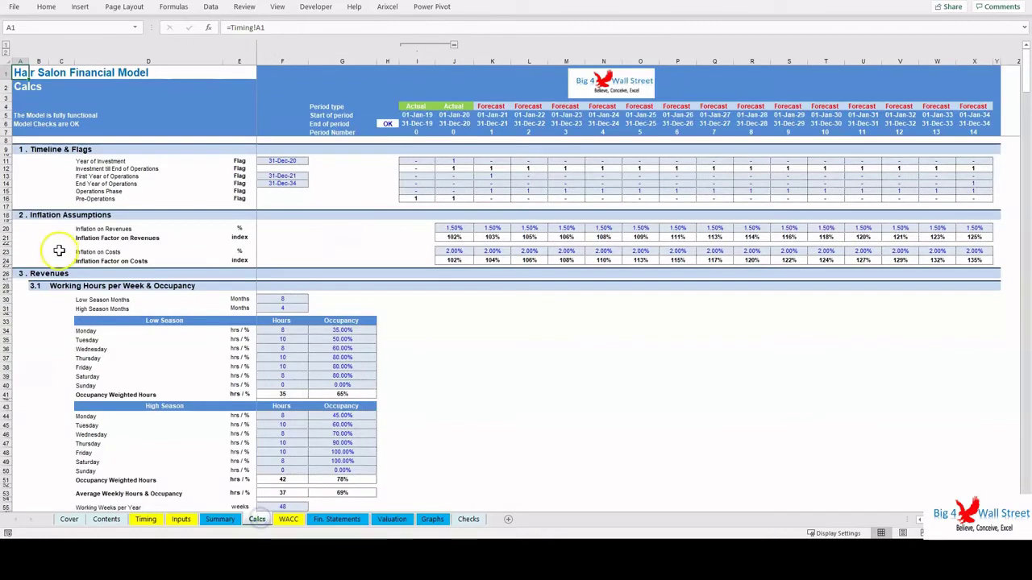
Scroll down the Calcs sheet through sections 14–19: operations, tax, loan, overdraft and equity.
scroll(97, 249, down, 2)
scroll(101, 250, down, 2)
scroll(108, 253, down, 6)
scroll(108, 254, down, 7)
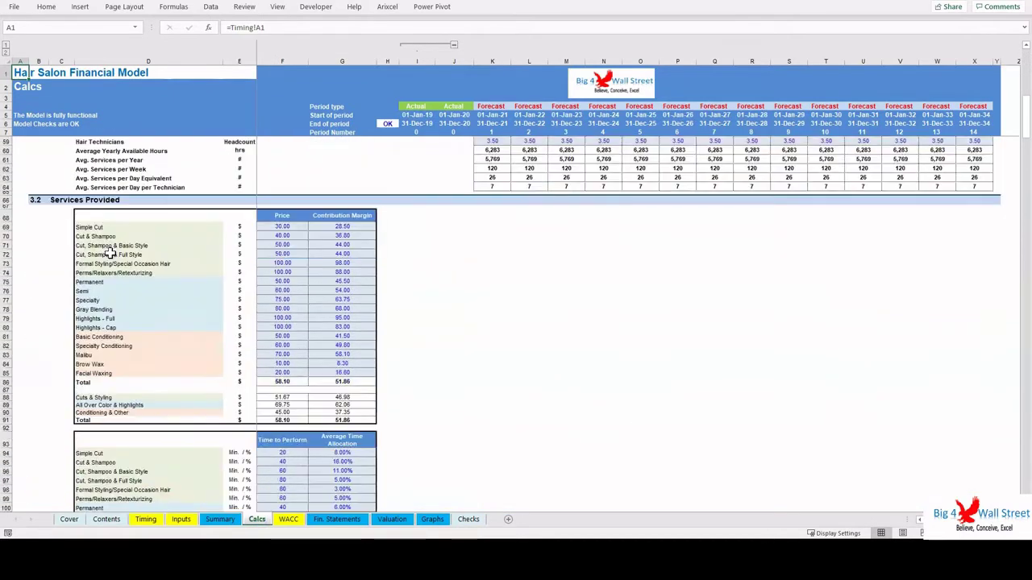
scroll(108, 253, down, 1)
scroll(108, 253, down, 5)
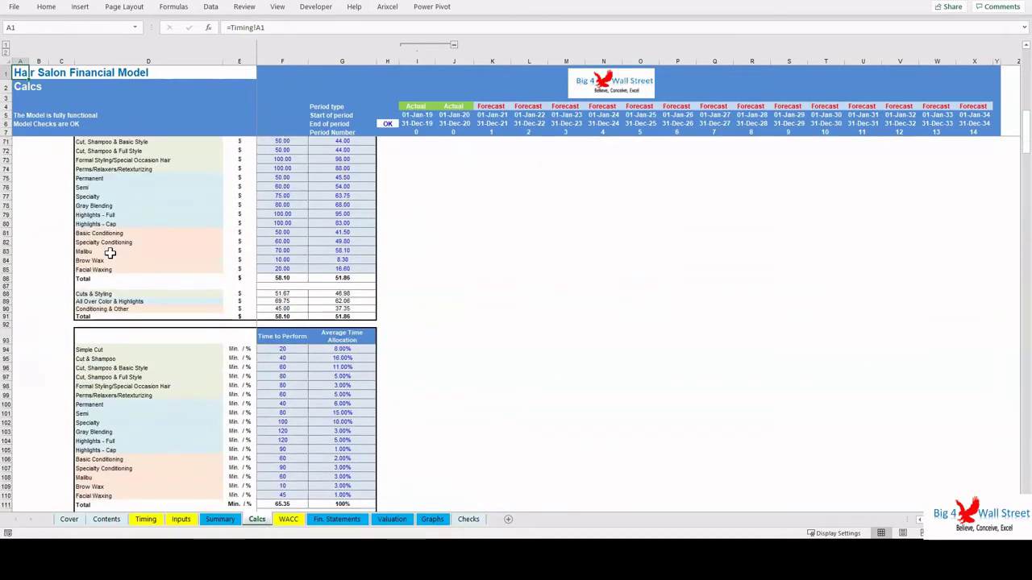
scroll(109, 253, down, 1)
scroll(110, 253, down, 1)
scroll(110, 253, down, 2)
scroll(110, 253, down, 4)
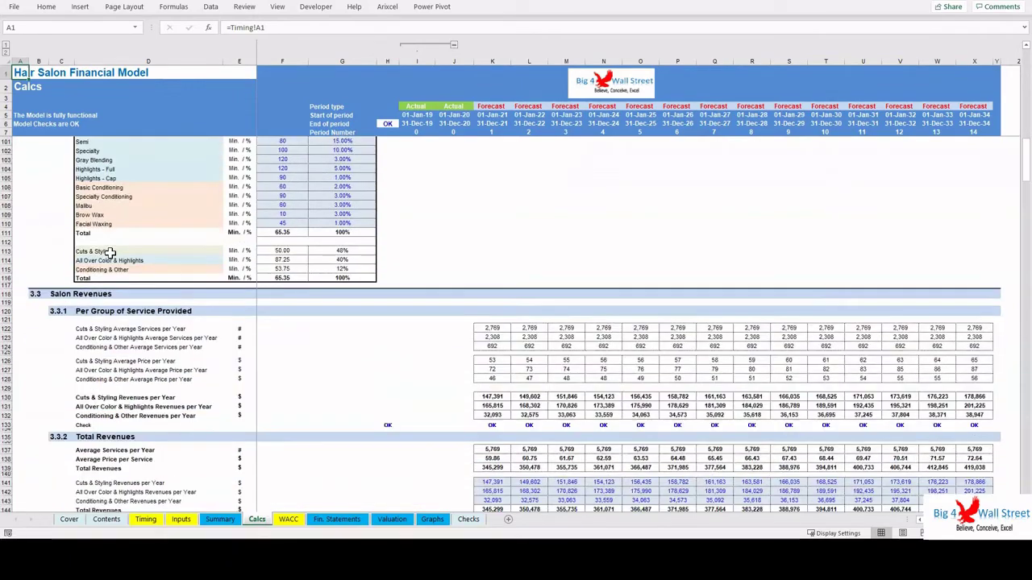
scroll(109, 253, down, 3)
scroll(110, 253, down, 3)
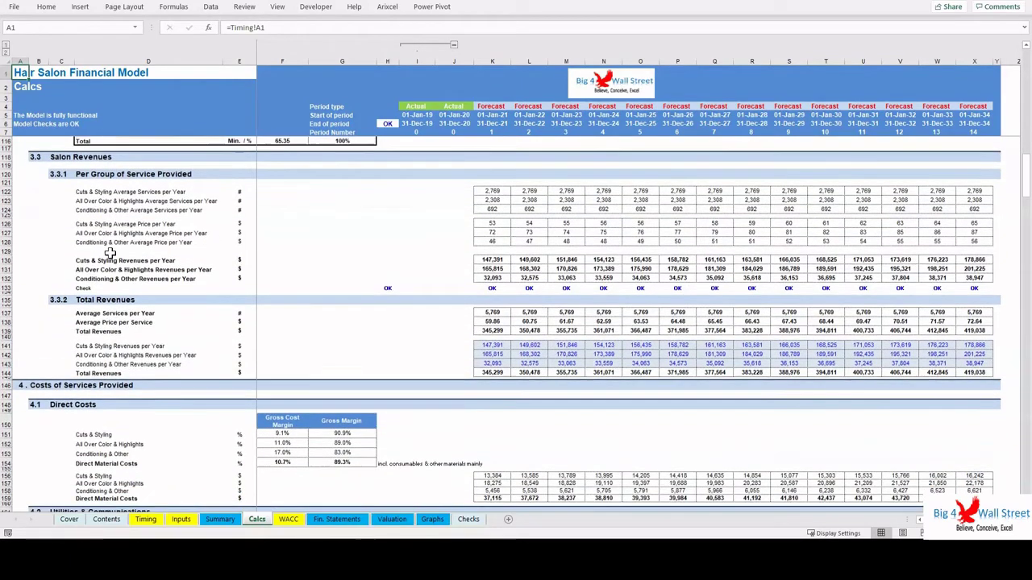
scroll(110, 253, down, 3)
scroll(109, 253, down, 4)
scroll(110, 253, down, 3)
scroll(110, 253, down, 2)
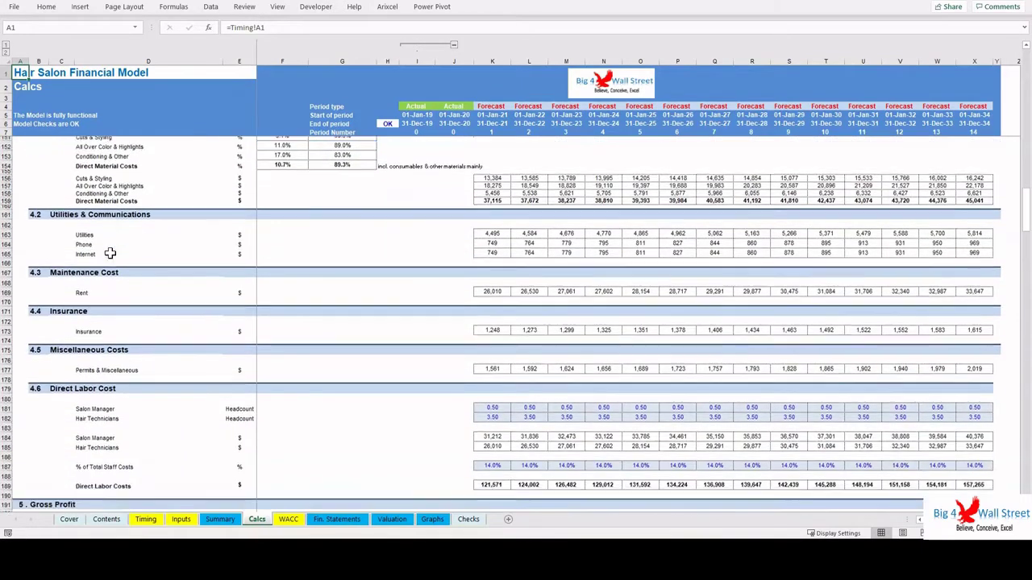
scroll(109, 253, down, 3)
scroll(109, 253, down, 4)
scroll(110, 254, down, 2)
scroll(110, 253, down, 4)
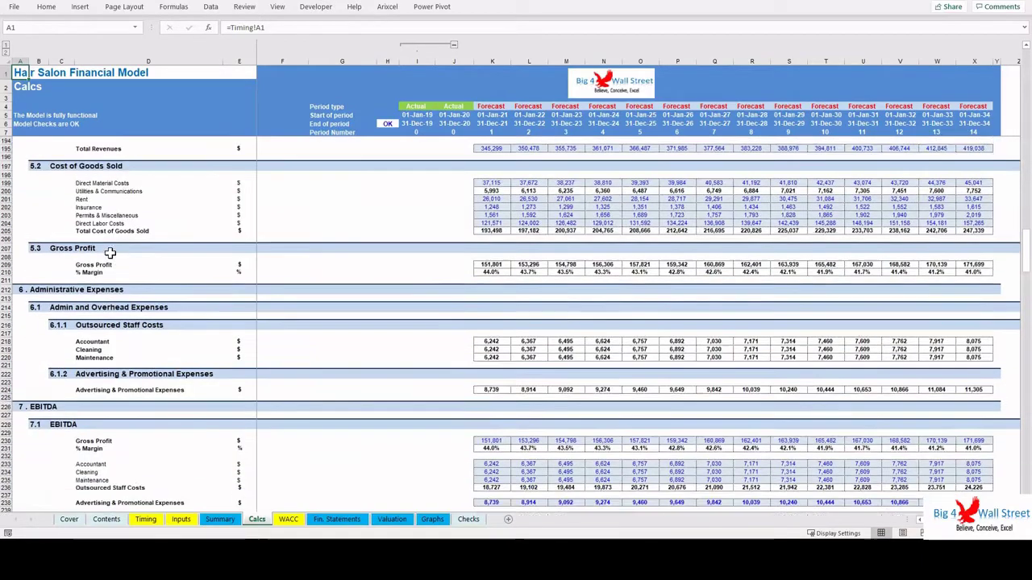
scroll(110, 253, down, 4)
scroll(110, 253, down, 3)
scroll(110, 253, down, 2)
scroll(110, 253, down, 2)
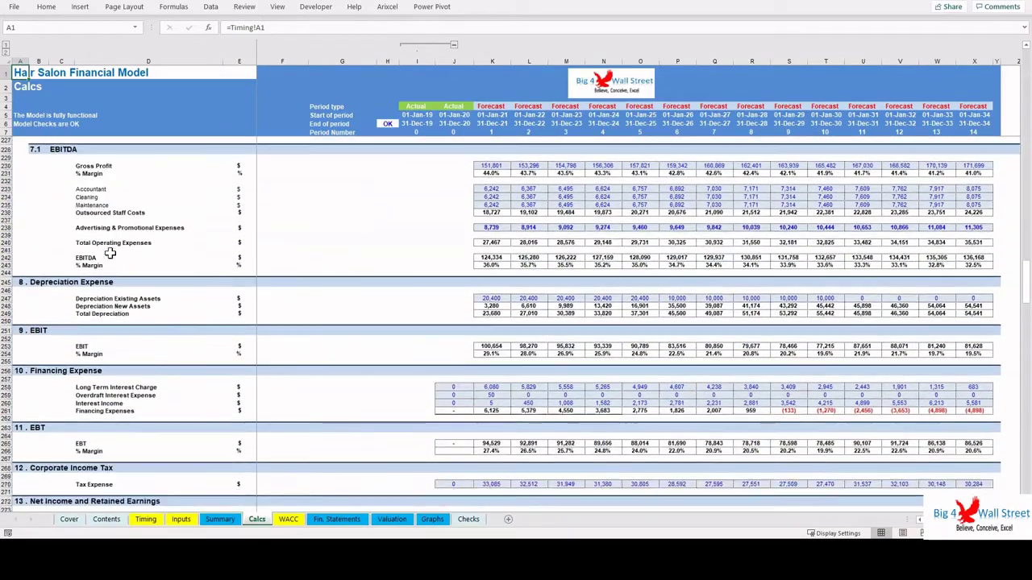
scroll(109, 253, down, 4)
scroll(110, 254, down, 4)
scroll(110, 254, down, 4)
scroll(110, 253, down, 5)
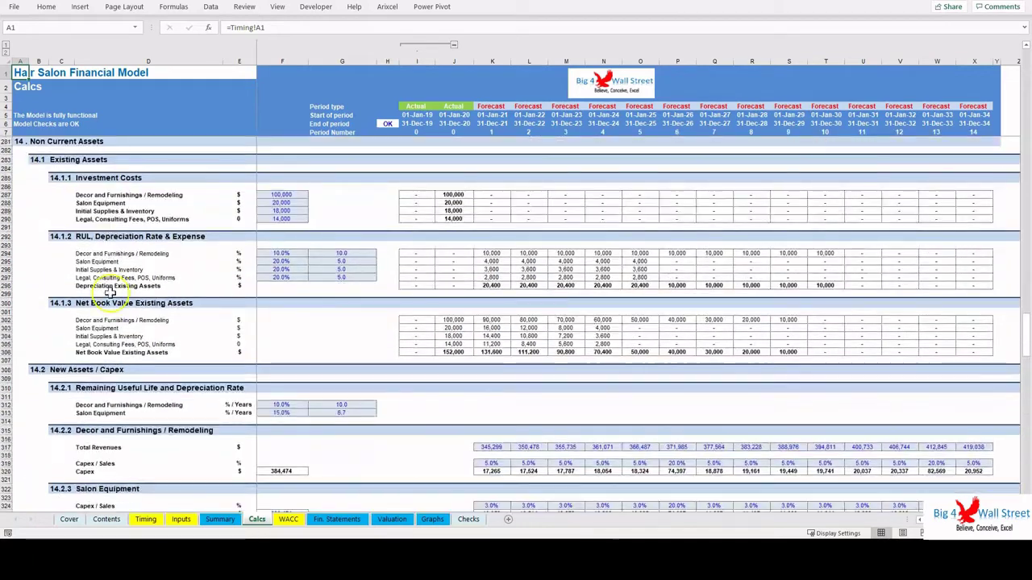
scroll(105, 318, down, 2)
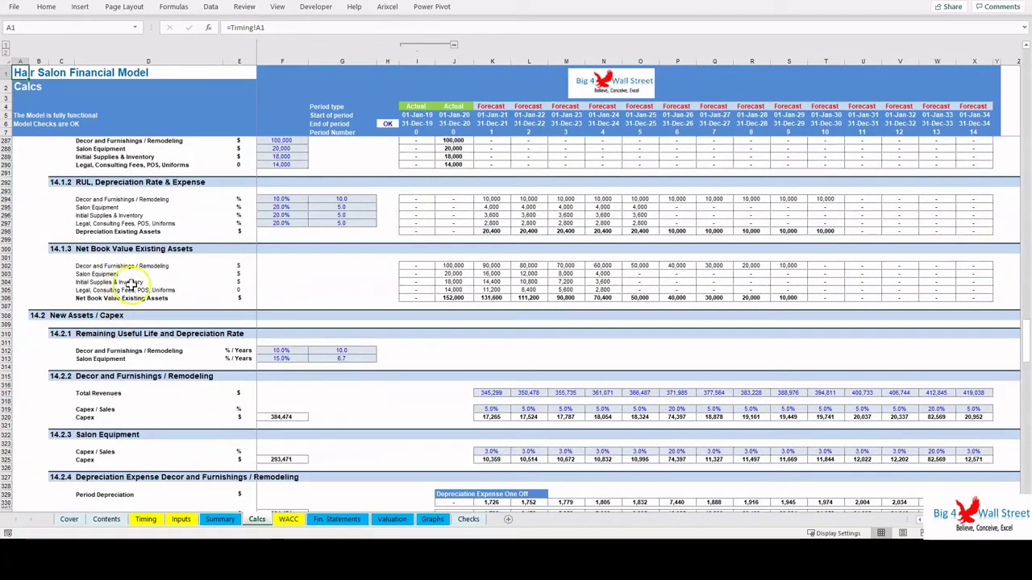
scroll(129, 288, down, 2)
scroll(133, 290, down, 2)
scroll(134, 290, down, 1)
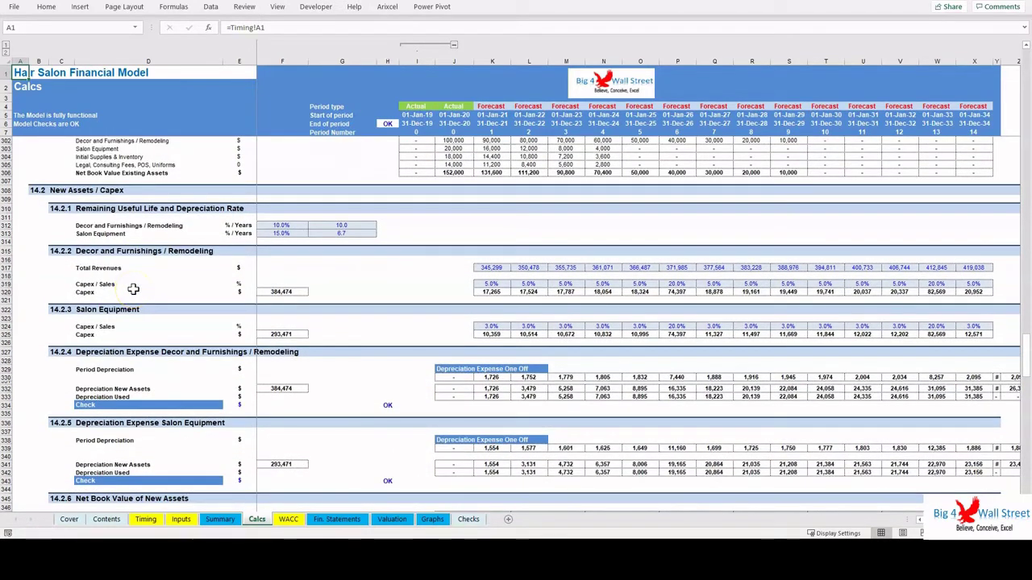
scroll(134, 290, down, 3)
scroll(133, 290, down, 3)
scroll(134, 291, down, 3)
scroll(134, 292, down, 3)
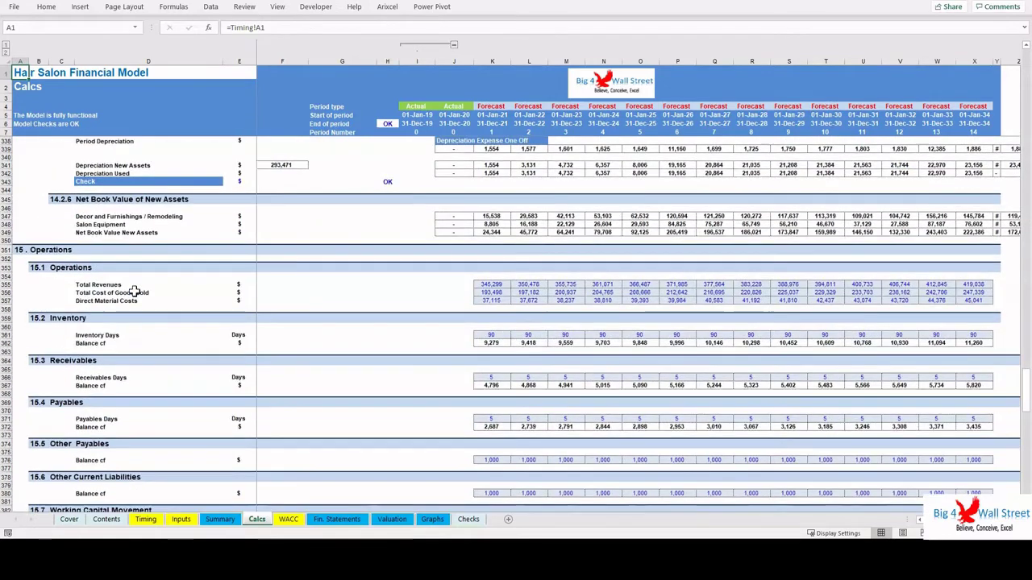
scroll(133, 292, down, 3)
scroll(134, 292, down, 3)
scroll(133, 292, down, 1)
scroll(134, 291, down, 3)
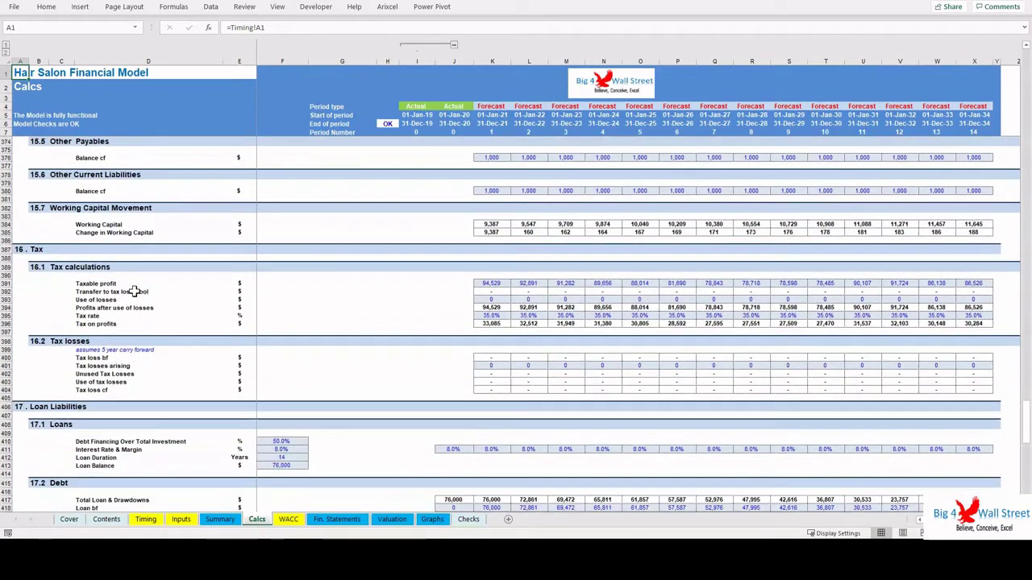
scroll(133, 292, down, 4)
scroll(134, 291, down, 2)
scroll(134, 292, down, 1)
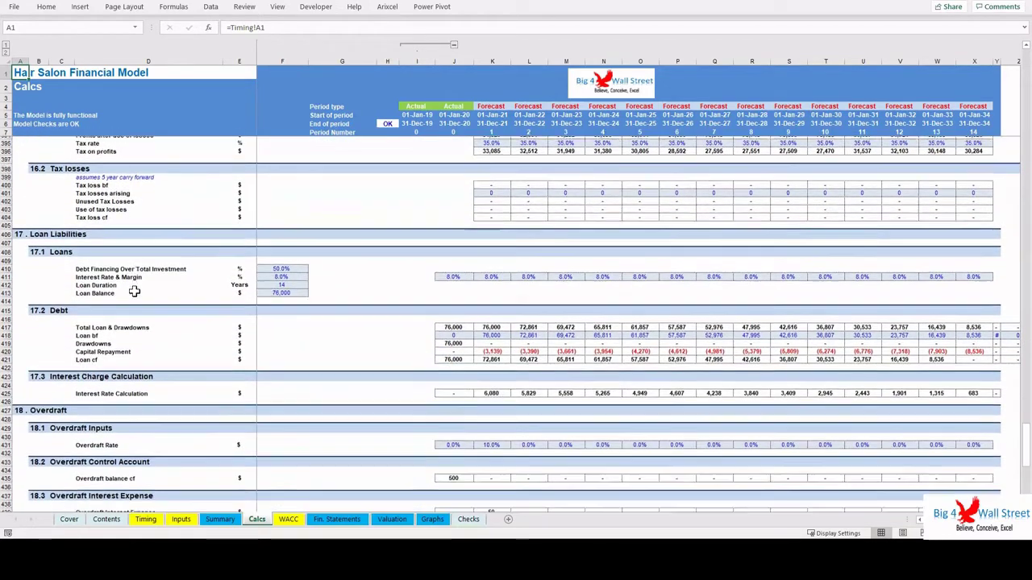
scroll(134, 292, down, 1)
scroll(133, 292, down, 1)
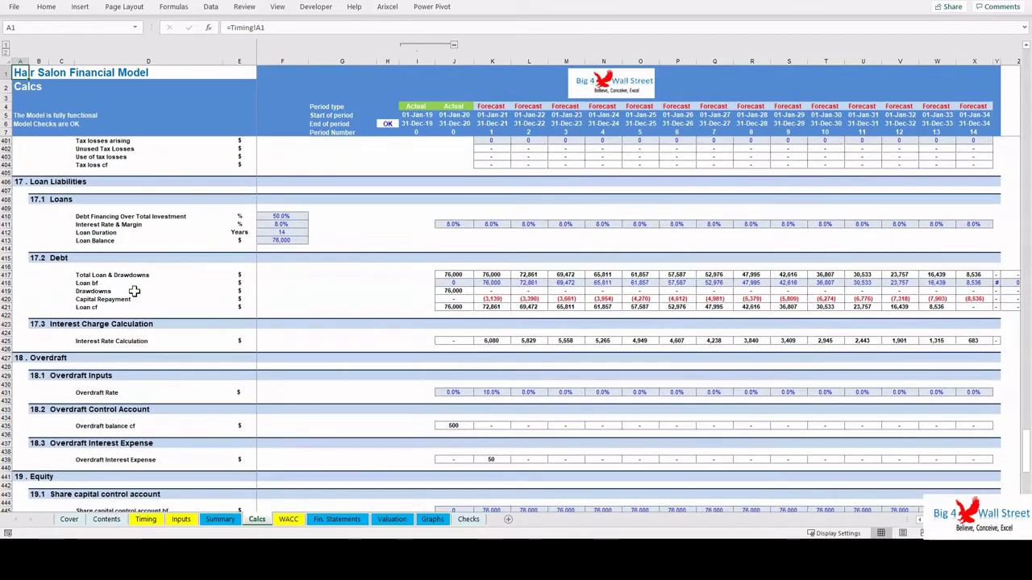
scroll(134, 292, down, 1)
scroll(134, 292, down, 2)
scroll(134, 292, down, 2)
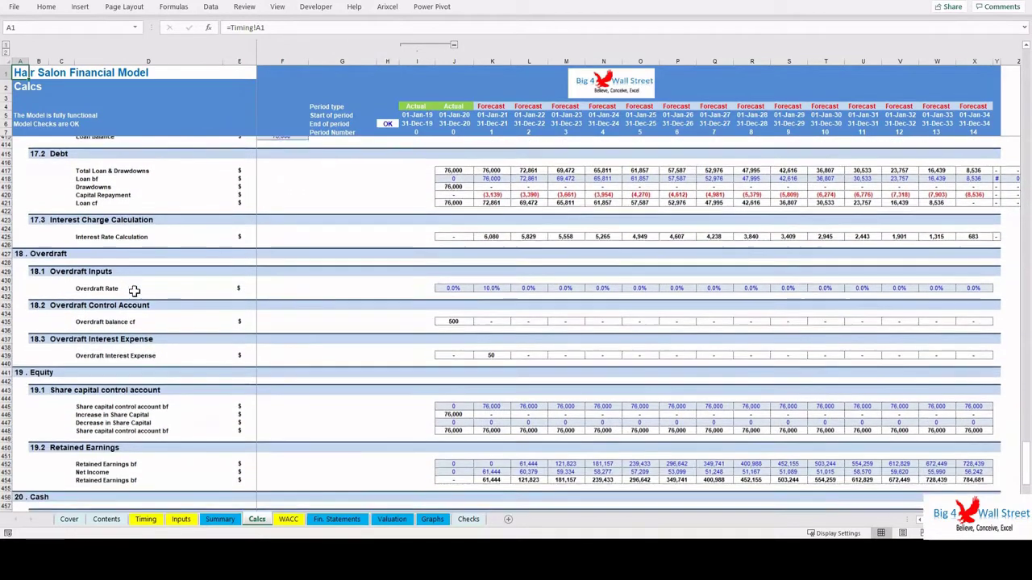
scroll(133, 291, down, 2)
On Fin. Statements, point out Cost of Goods Sold and scroll through the income statement, balance sheet and cash flow.
click(331, 520)
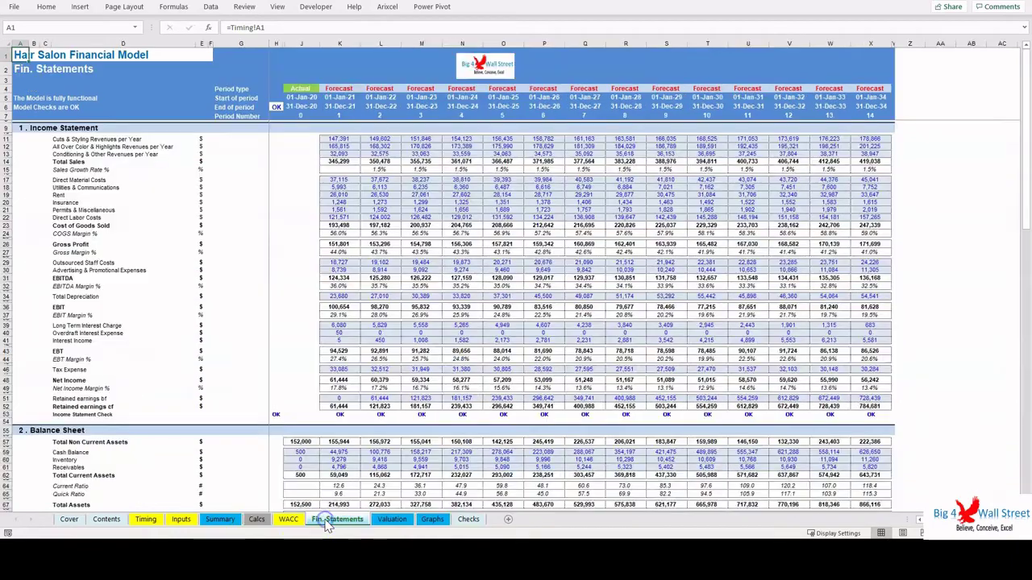
click(105, 225)
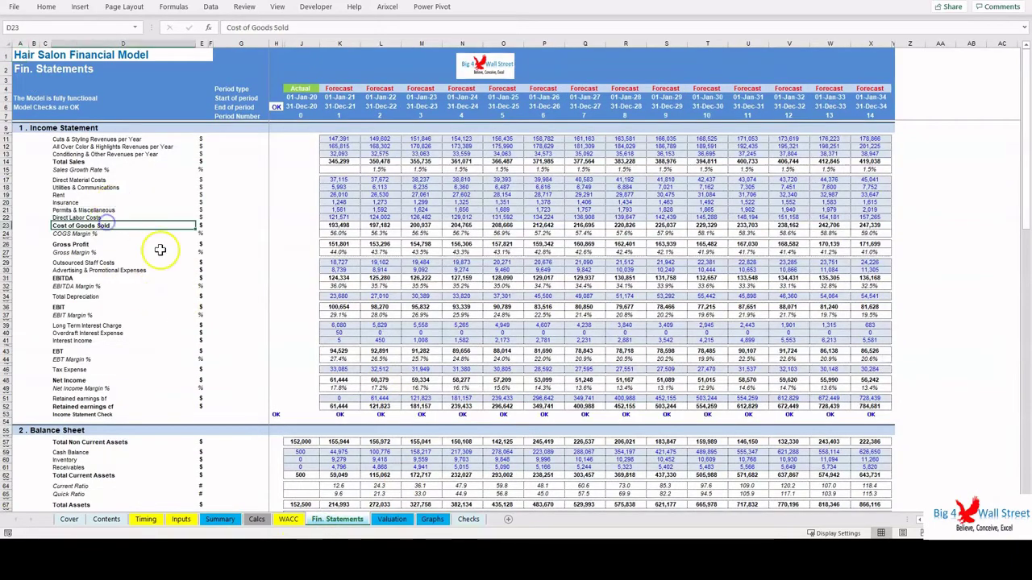
scroll(134, 269, down, 7)
scroll(103, 306, down, 3)
scroll(103, 309, down, 2)
scroll(103, 309, down, 4)
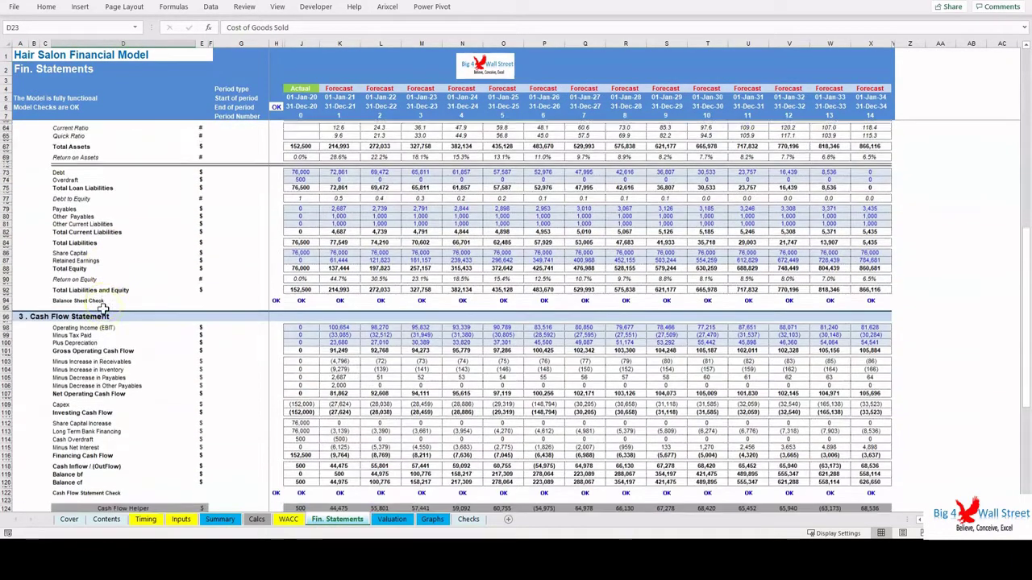
scroll(103, 309, down, 3)
scroll(104, 308, up, 4)
scroll(103, 309, up, 7)
scroll(103, 309, up, 5)
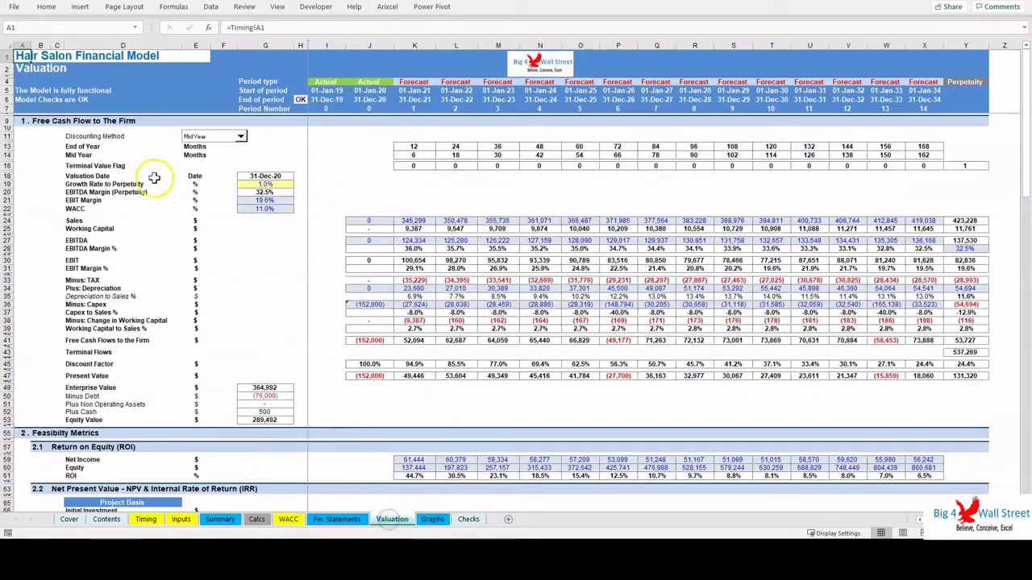
Highlight the Free Cash Flows to the Firm and Discount Factor rows on the Valuation sheet.
drag(134, 340, 202, 340)
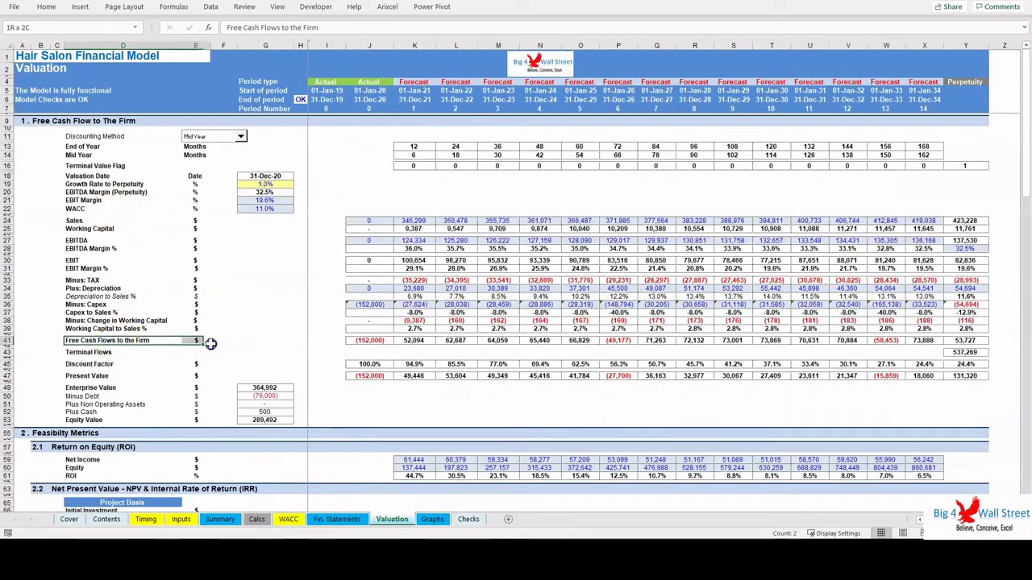
click(195, 363)
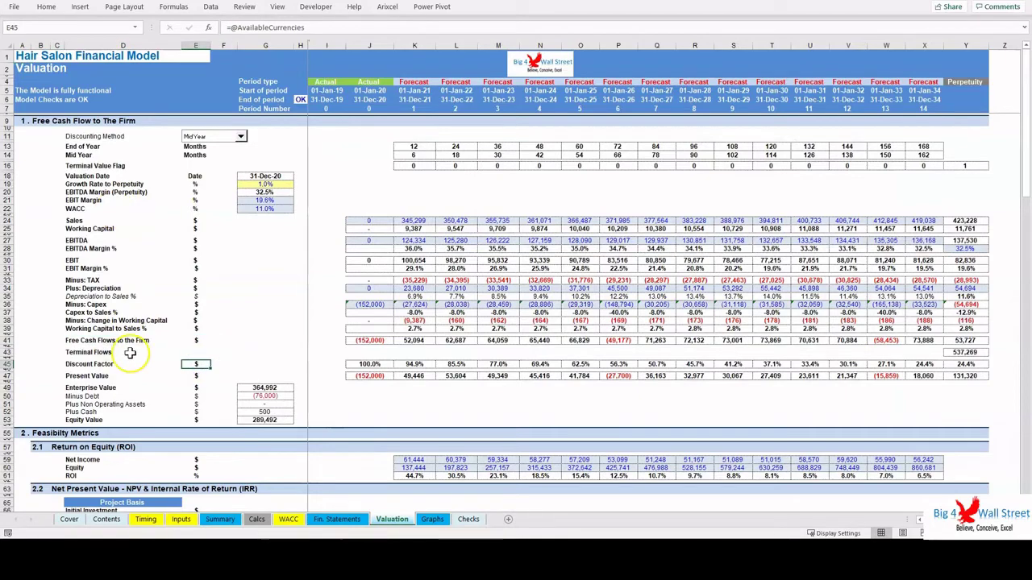
scroll(129, 342, down, 4)
scroll(126, 324, down, 3)
scroll(125, 324, down, 3)
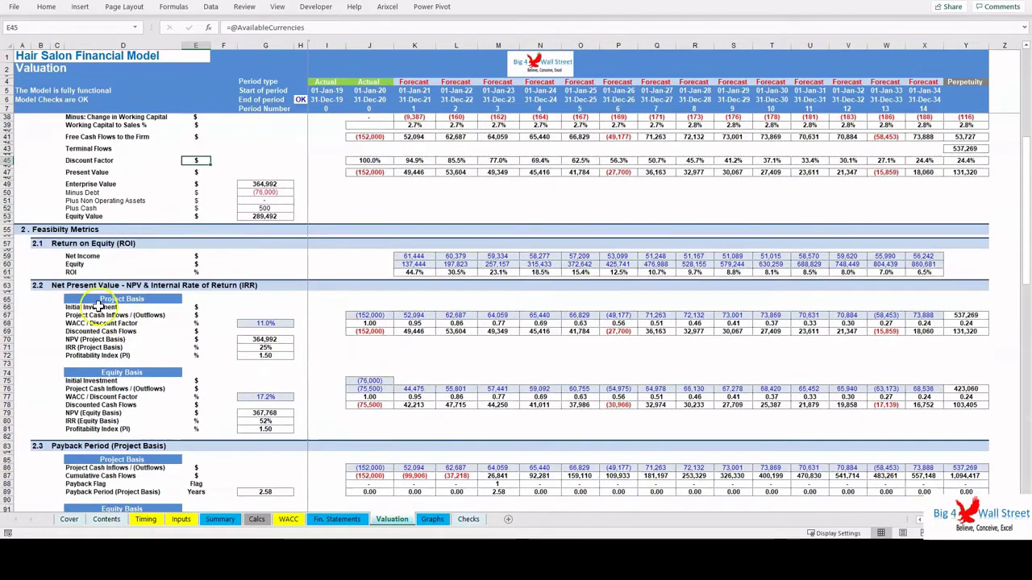
Point out the net present value and Payback Period sections further down the Valuation sheet.
click(84, 285)
scroll(72, 321, down, 3)
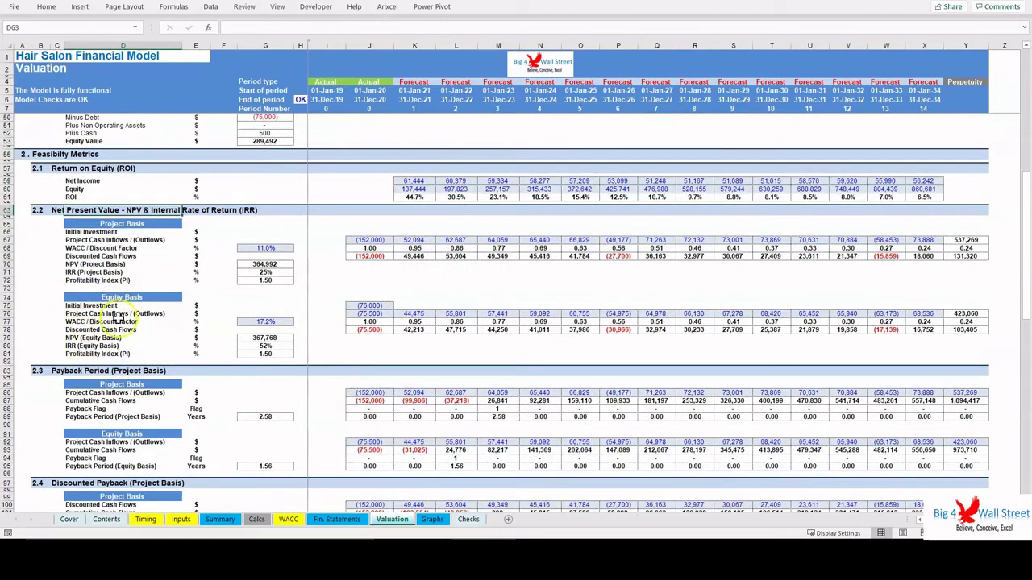
scroll(88, 339, down, 3)
click(83, 324)
scroll(99, 365, down, 5)
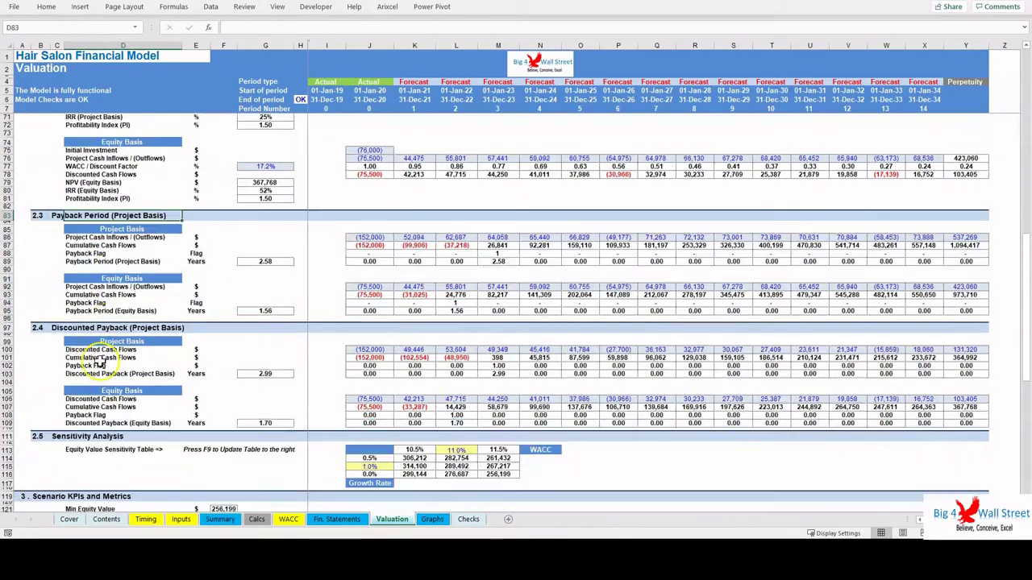
scroll(97, 330, down, 5)
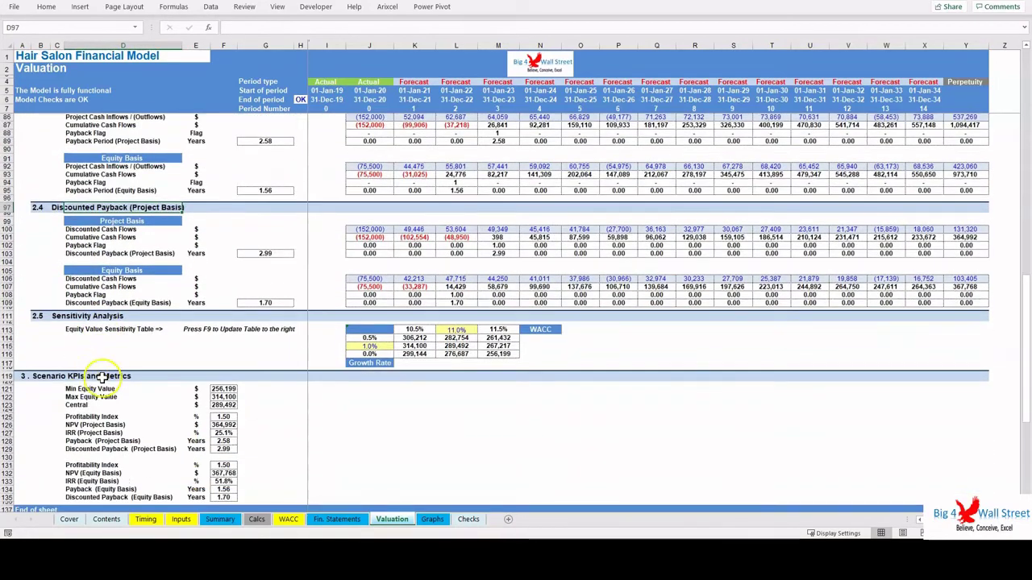
Point out the Sensitivity Analysis section, then move on to the Graphs sheet.
click(86, 317)
scroll(88, 322, up, 20)
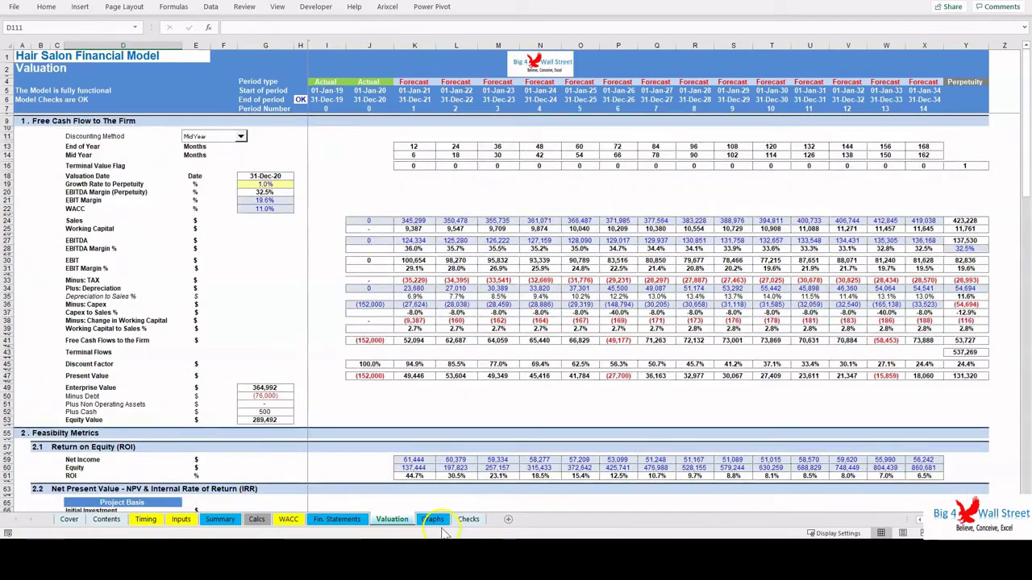
click(432, 520)
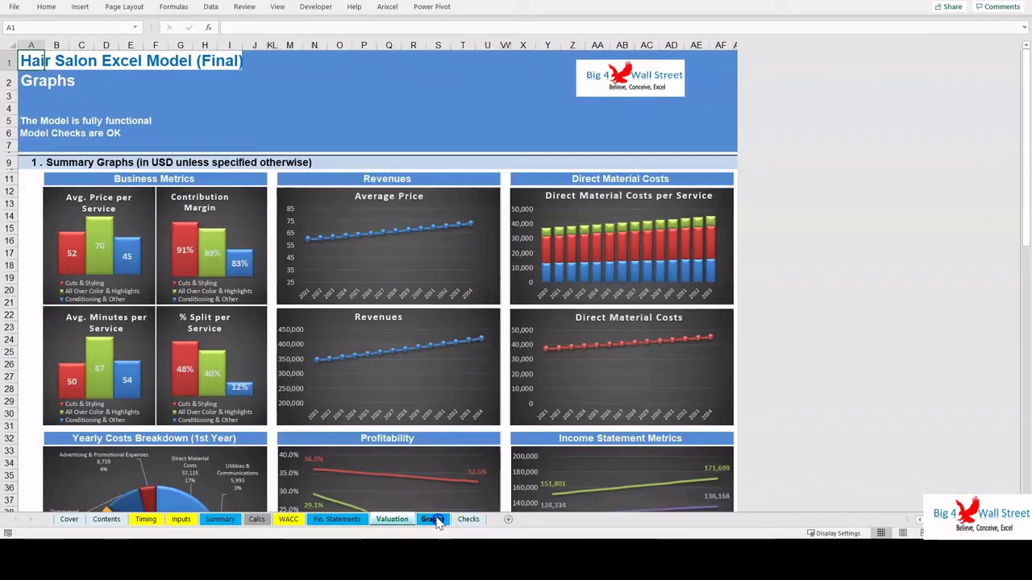
Scroll through the Graphs sheet's summary charts down to End of Sheet.
click(365, 162)
scroll(373, 172, down, 3)
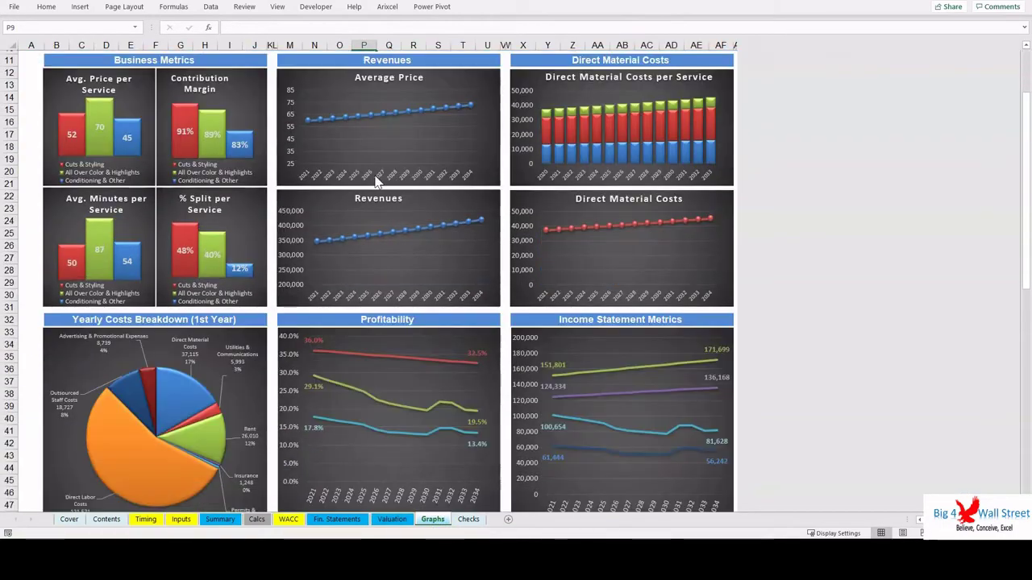
scroll(375, 177, down, 3)
scroll(374, 172, down, 3)
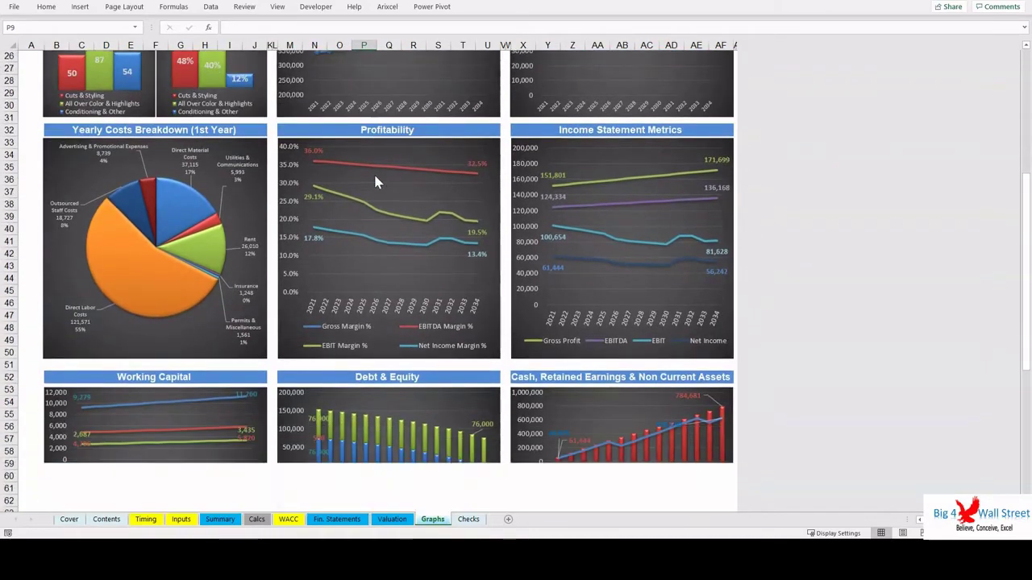
scroll(373, 174, down, 2)
scroll(373, 174, down, 3)
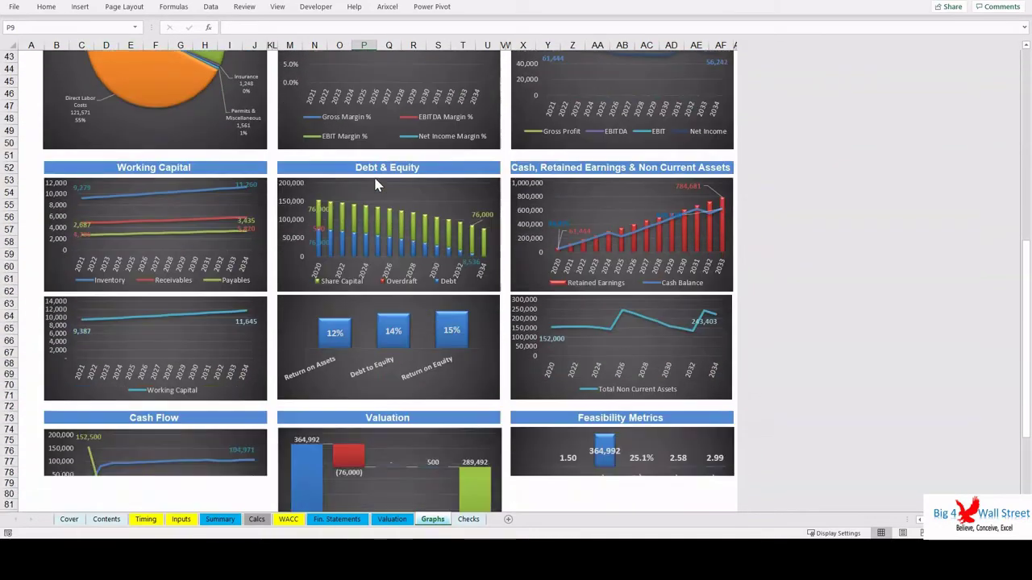
scroll(375, 175, down, 1)
scroll(375, 178, down, 1)
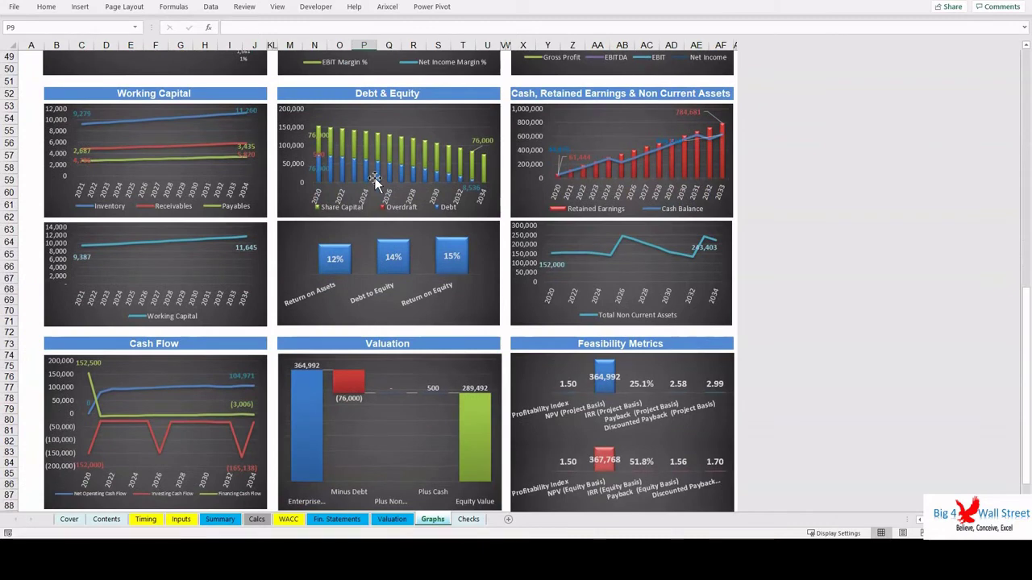
scroll(375, 181, down, 1)
scroll(375, 183, down, 2)
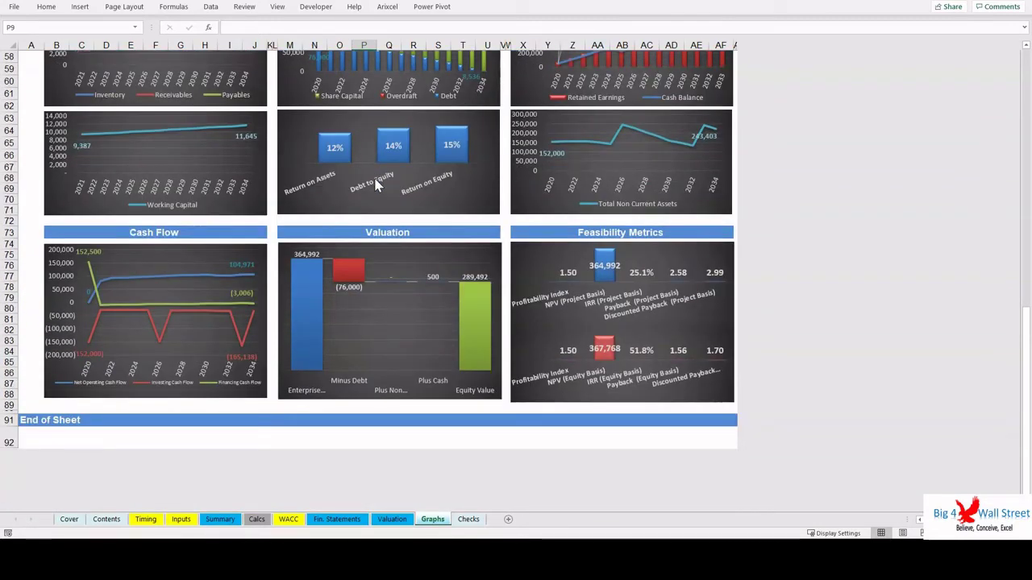
Highlight the Valuation chart heading, then go to the Checks sheet.
click(435, 232)
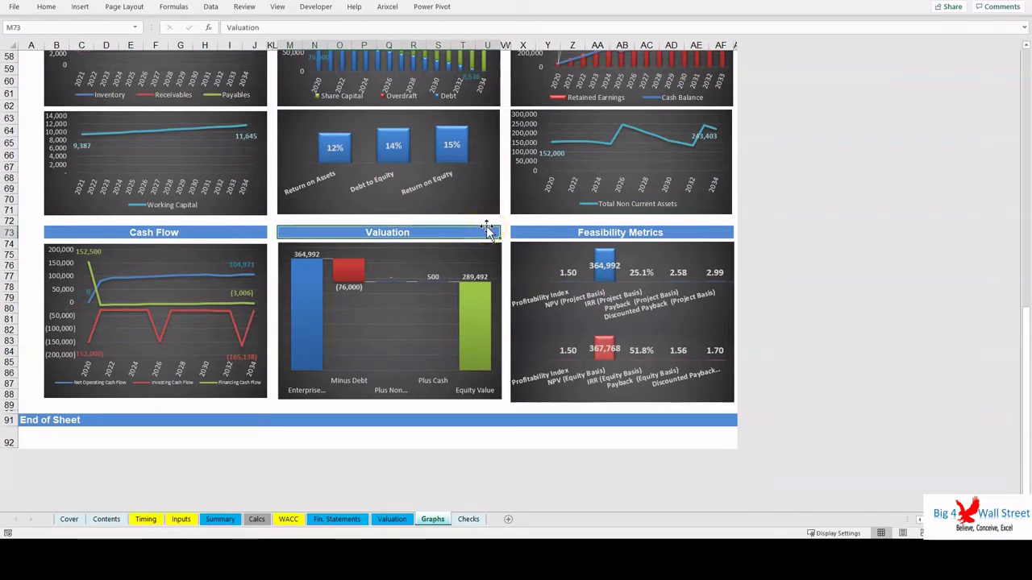
mouse_move(488, 230)
mouse_down()
mouse_move(598, 236)
mouse_move(588, 231)
mouse_up()
click(468, 520)
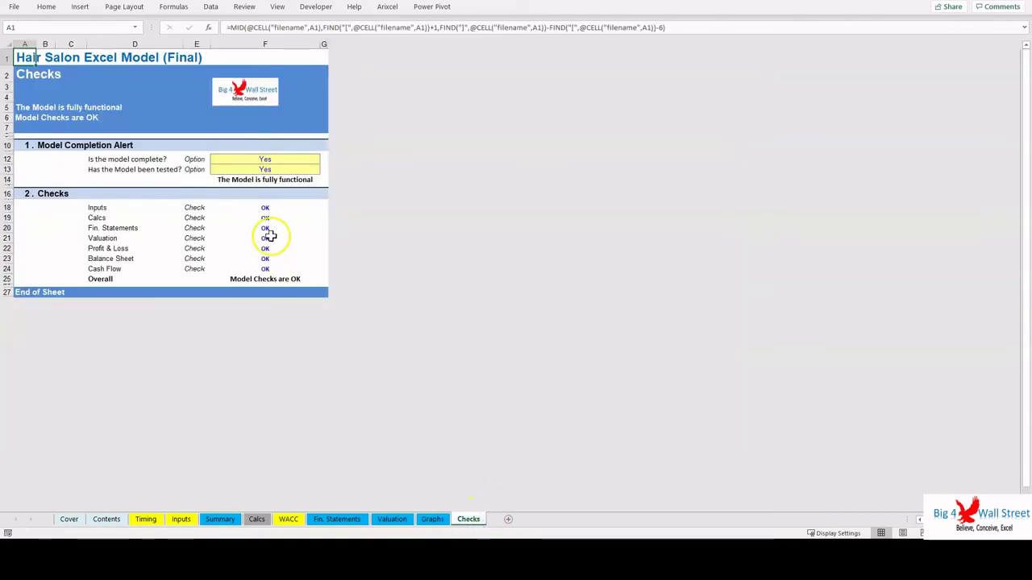
click(302, 226)
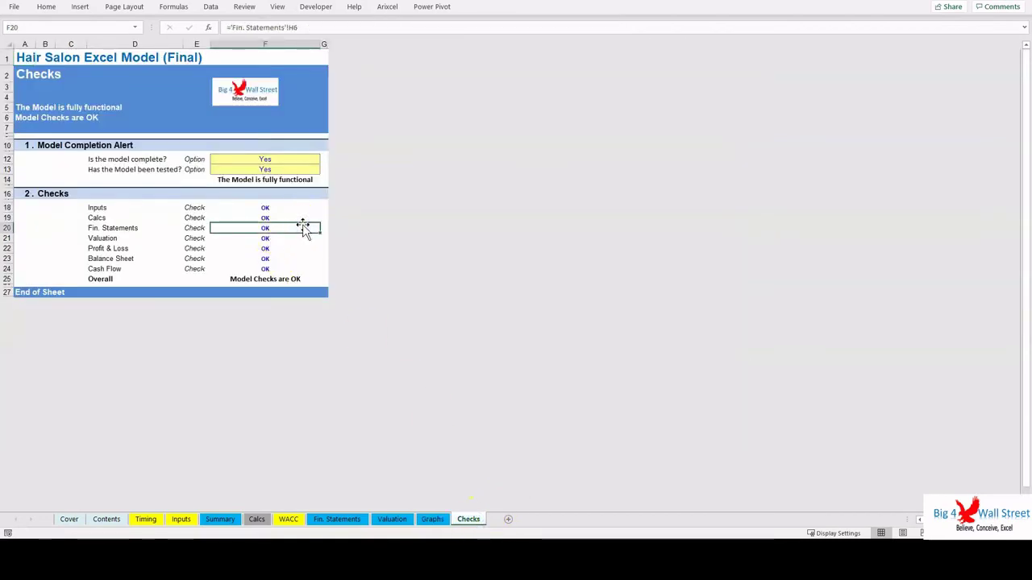